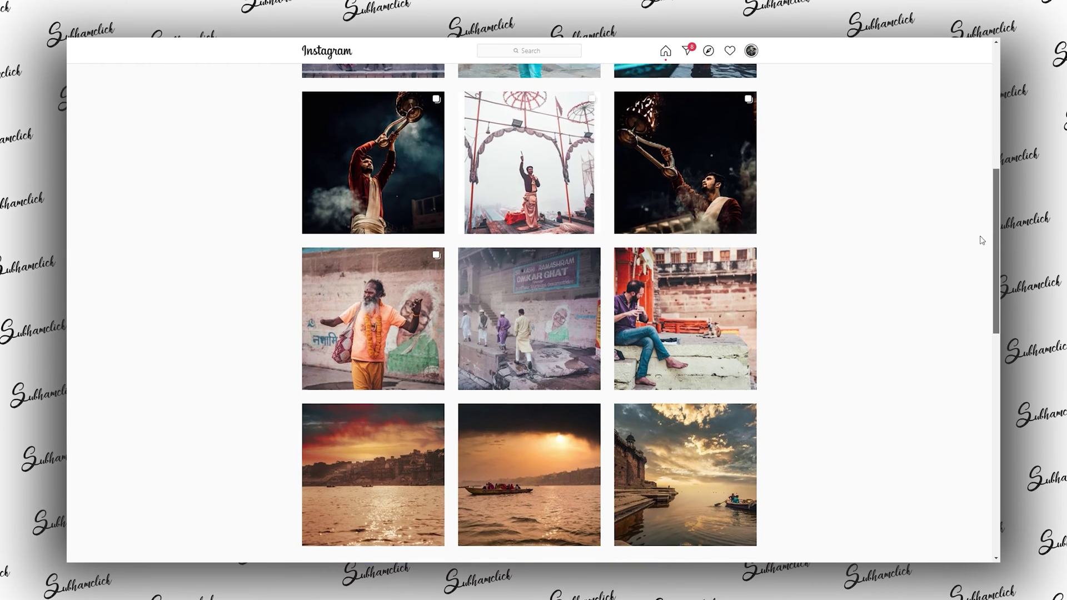
# Scroll the Instagram profile back up to the highlights row and the POSTS grid.
pyautogui.scroll(2, 982, 236)
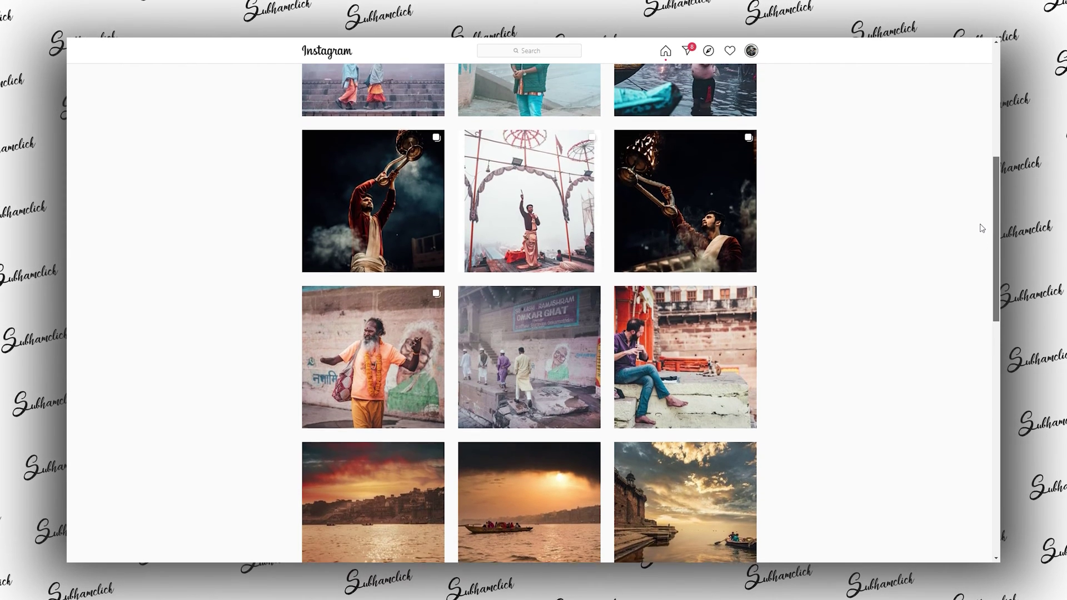
pyautogui.scroll(2, 981, 201)
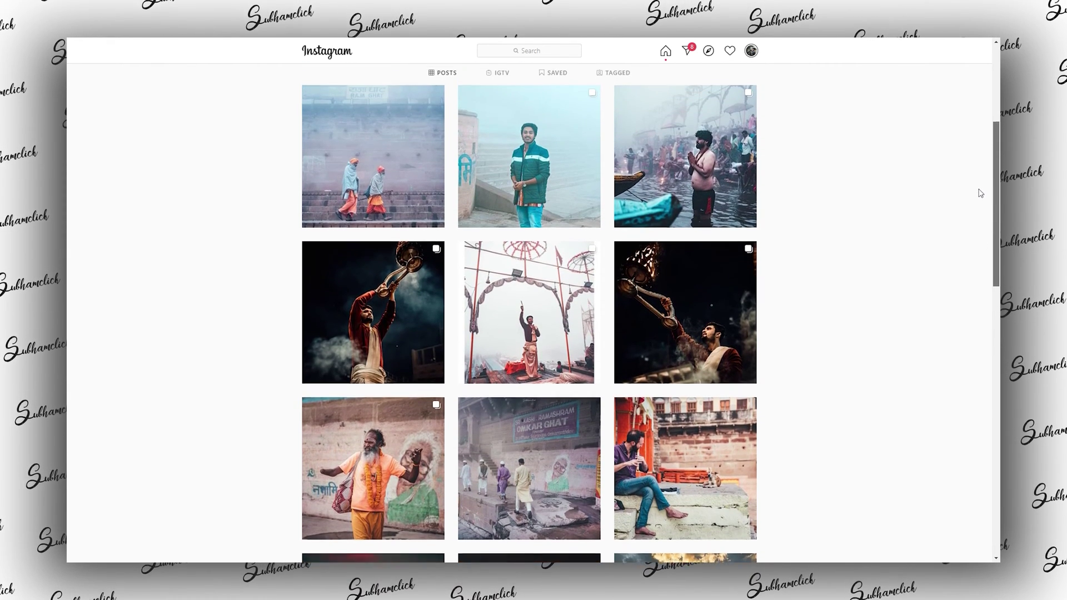
pyautogui.scroll(1, 978, 172)
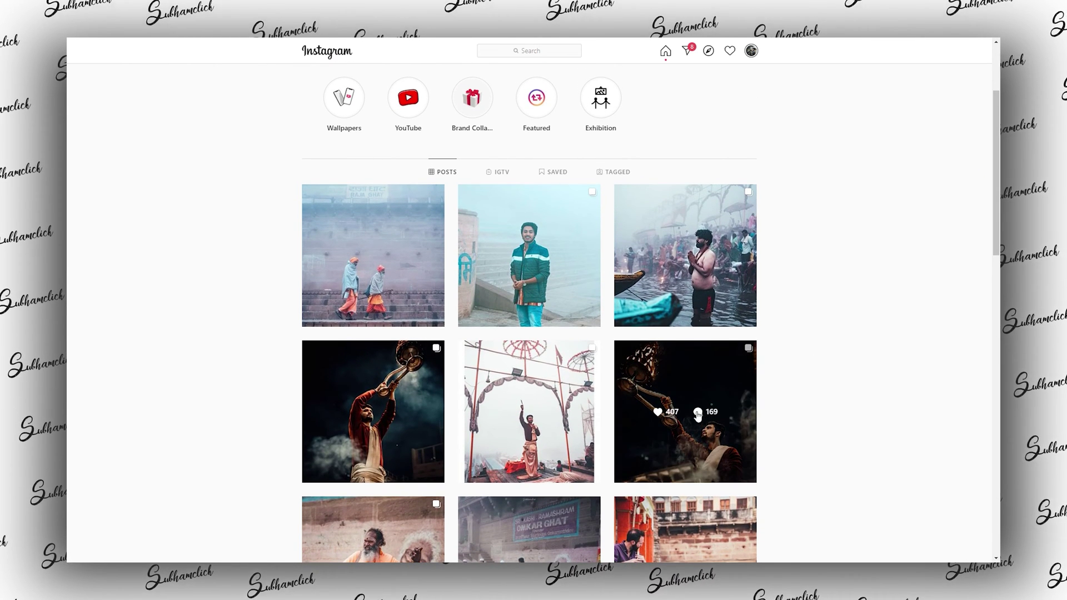
# Open the Ganga Aarti carousel post and page forward to its last photo.
pyautogui.click(674, 411)
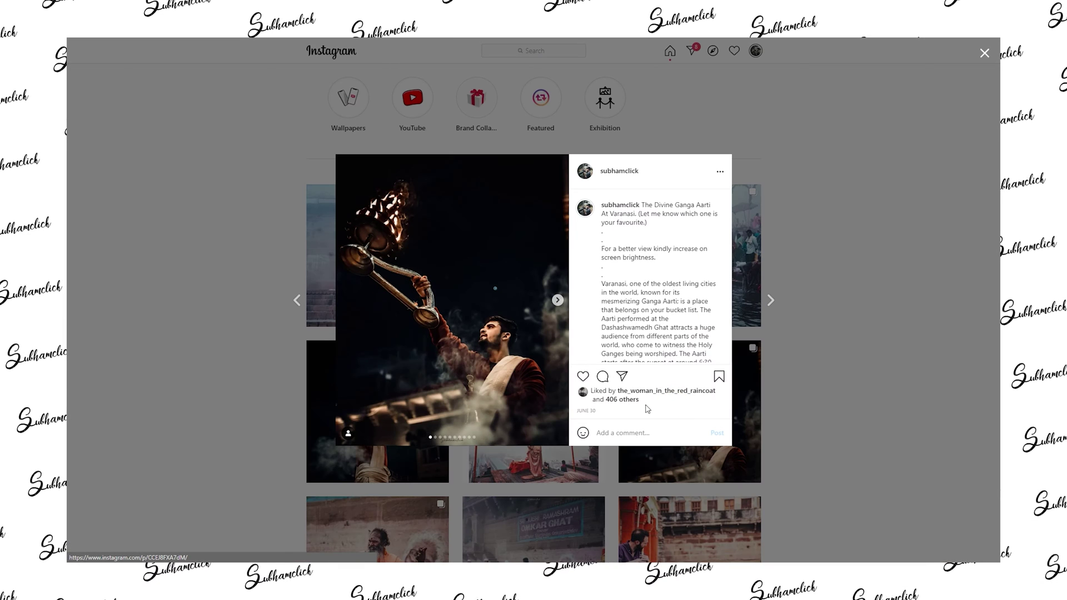
pyautogui.click(557, 300)
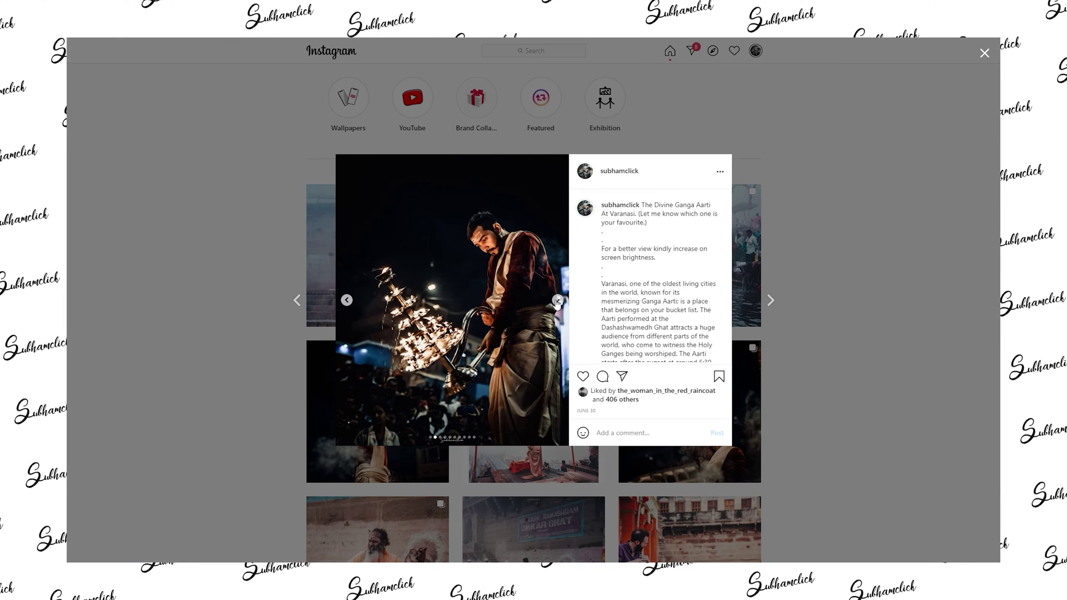
pyautogui.click(557, 300)
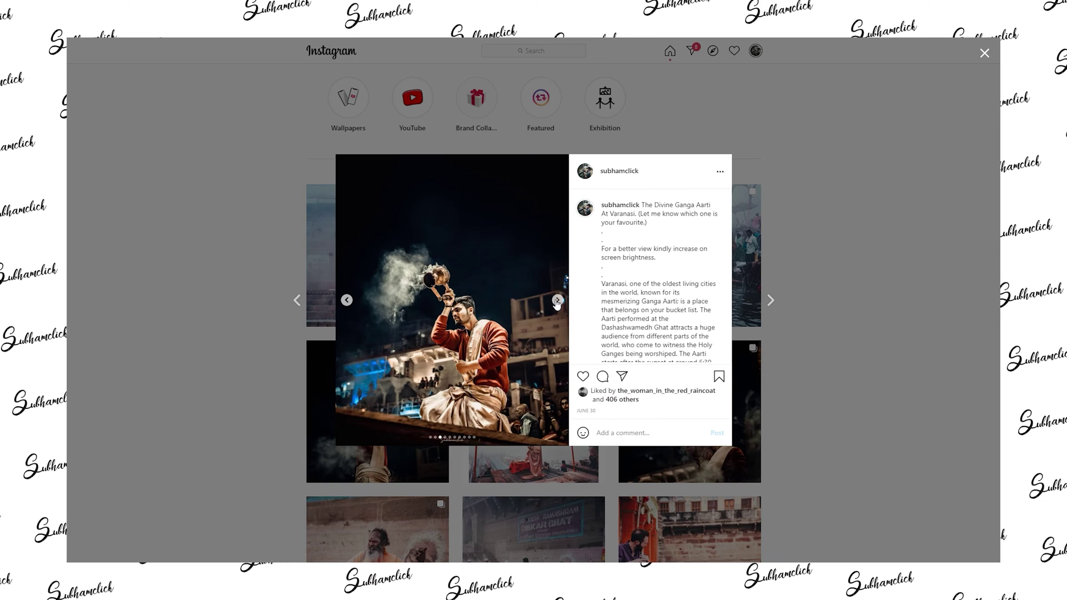
pyautogui.click(557, 301)
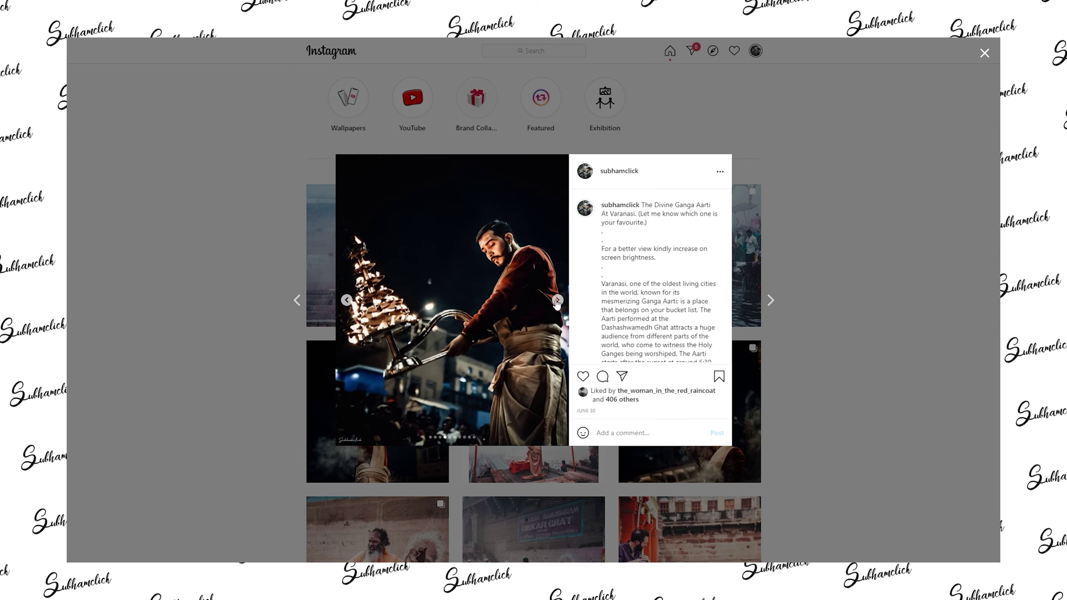
pyautogui.click(556, 300)
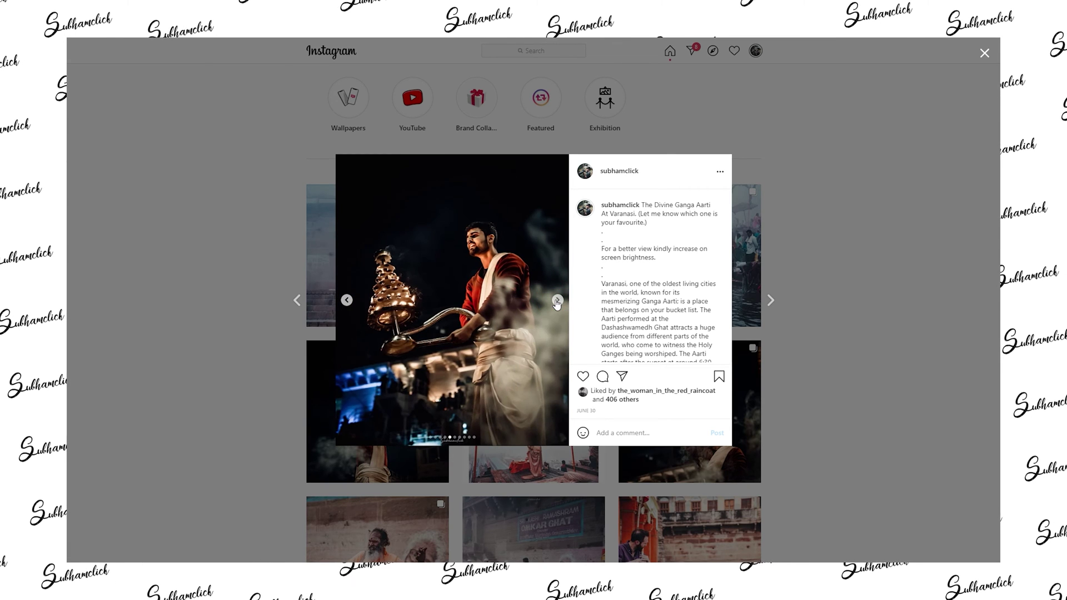
pyautogui.click(557, 301)
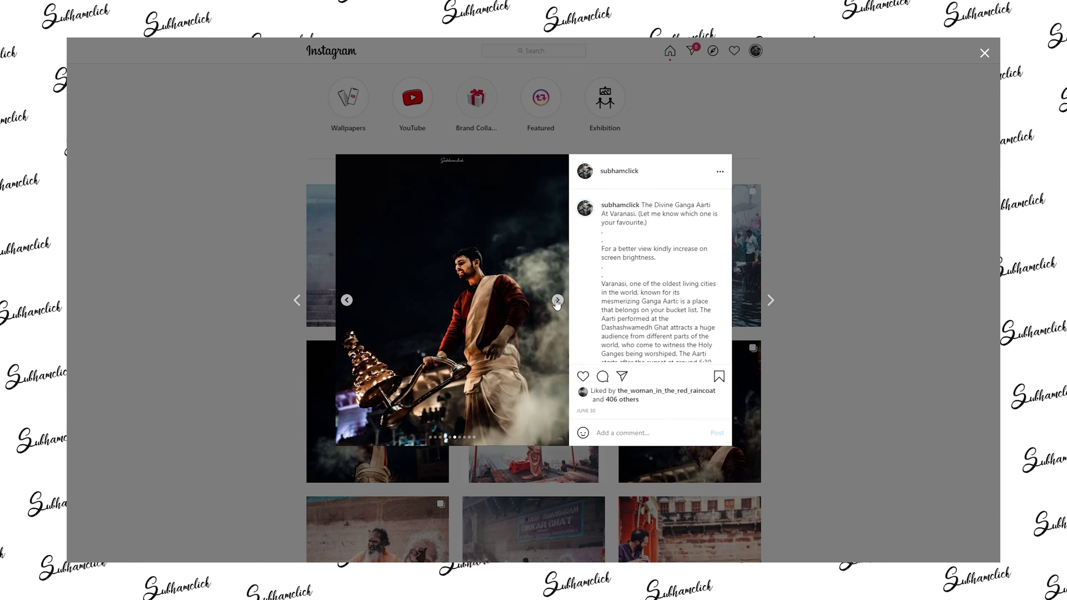
pyautogui.click(556, 301)
pyautogui.click(557, 300)
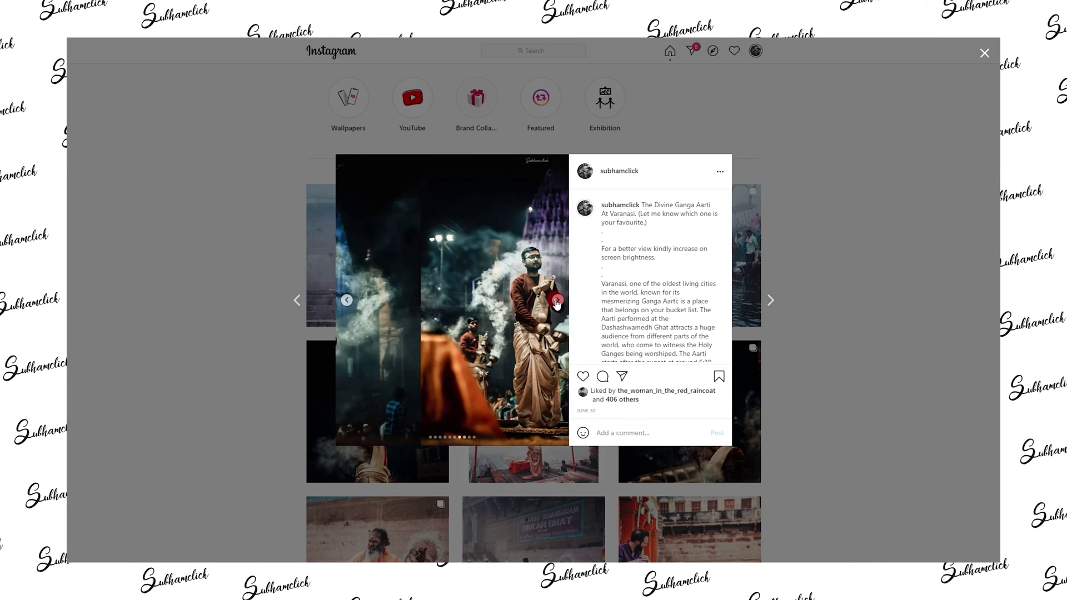
pyautogui.click(556, 300)
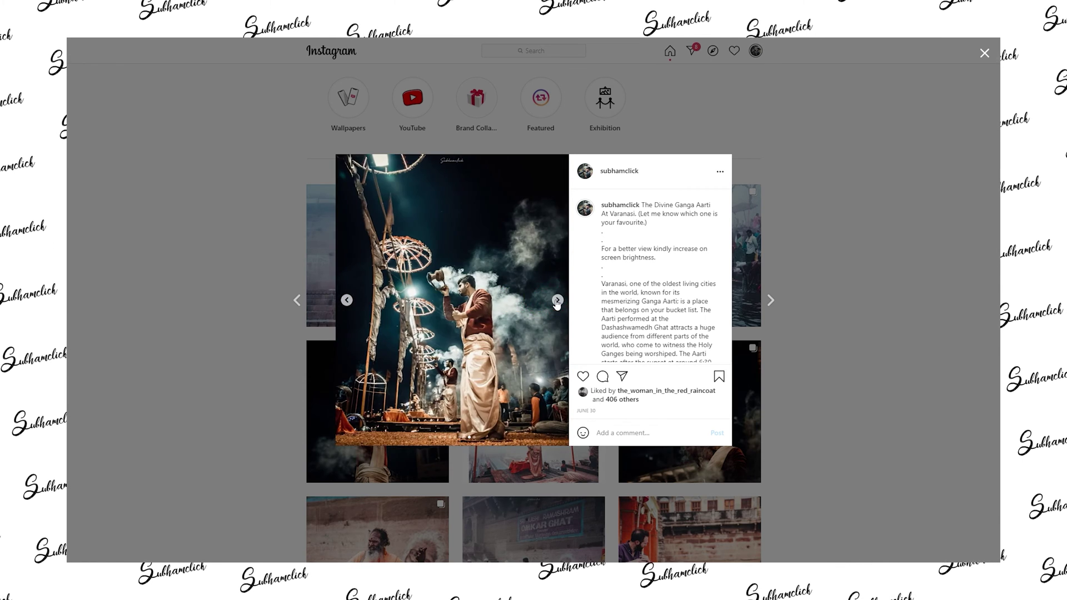
pyautogui.click(556, 300)
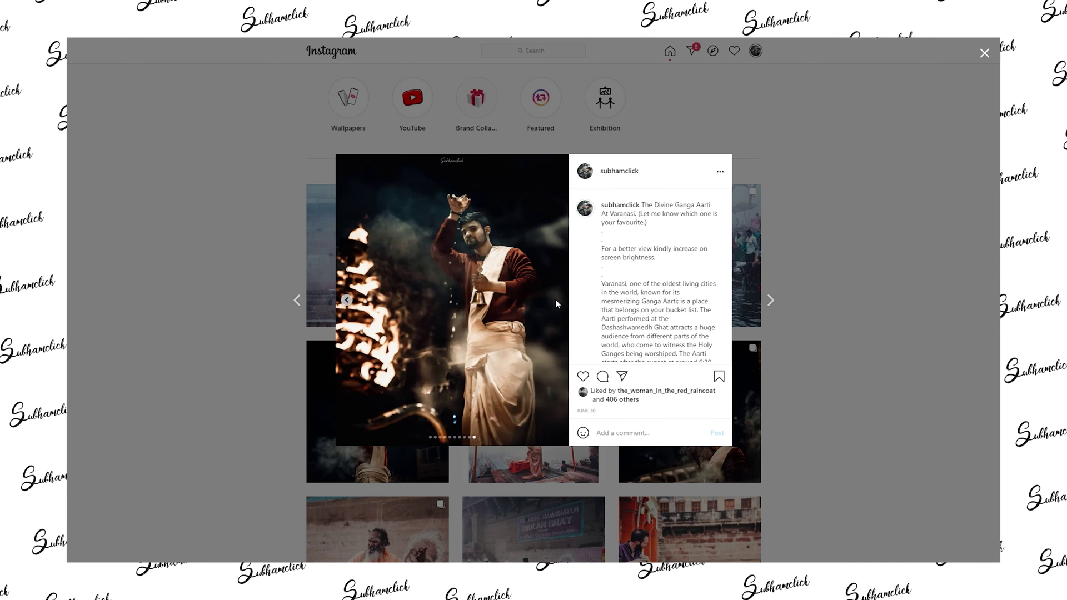
# Step back through the carousel to its first photo.
pyautogui.click(346, 300)
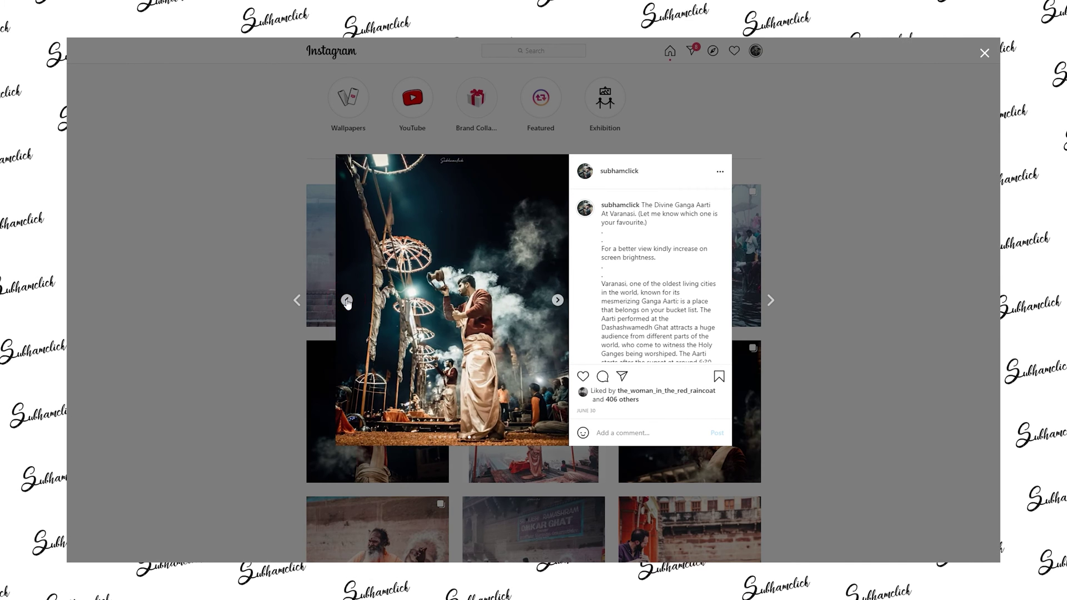
pyautogui.click(347, 300)
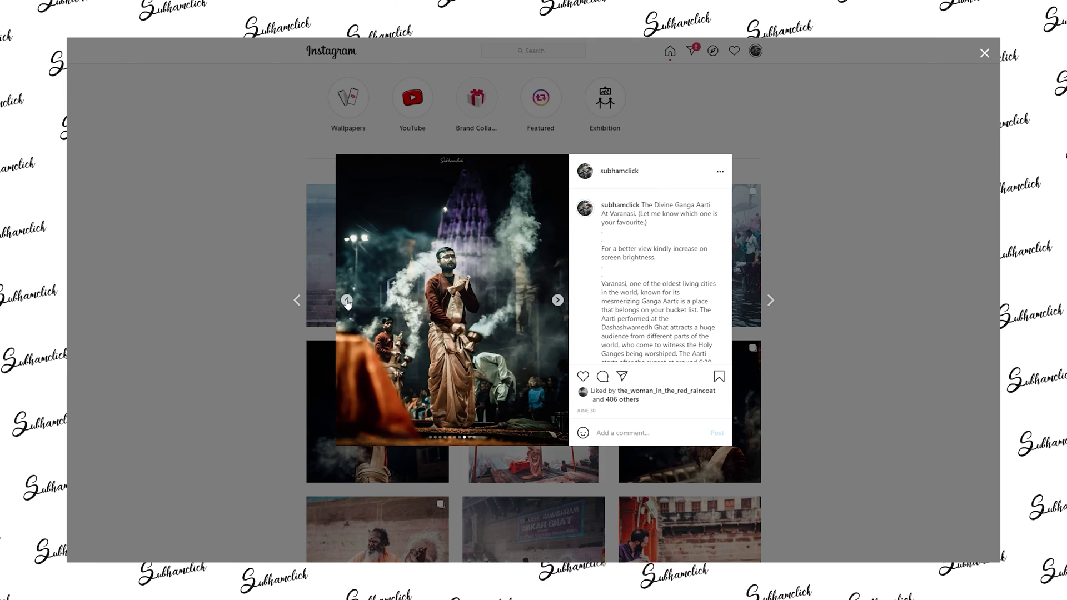
pyautogui.click(346, 300)
pyautogui.click(346, 300)
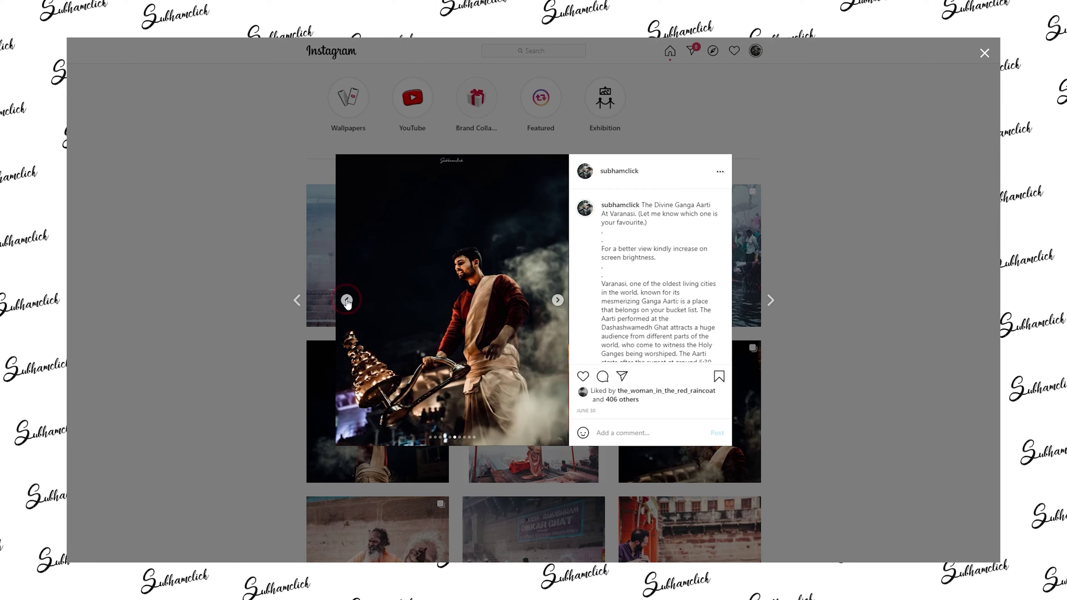
pyautogui.click(347, 301)
pyautogui.click(346, 300)
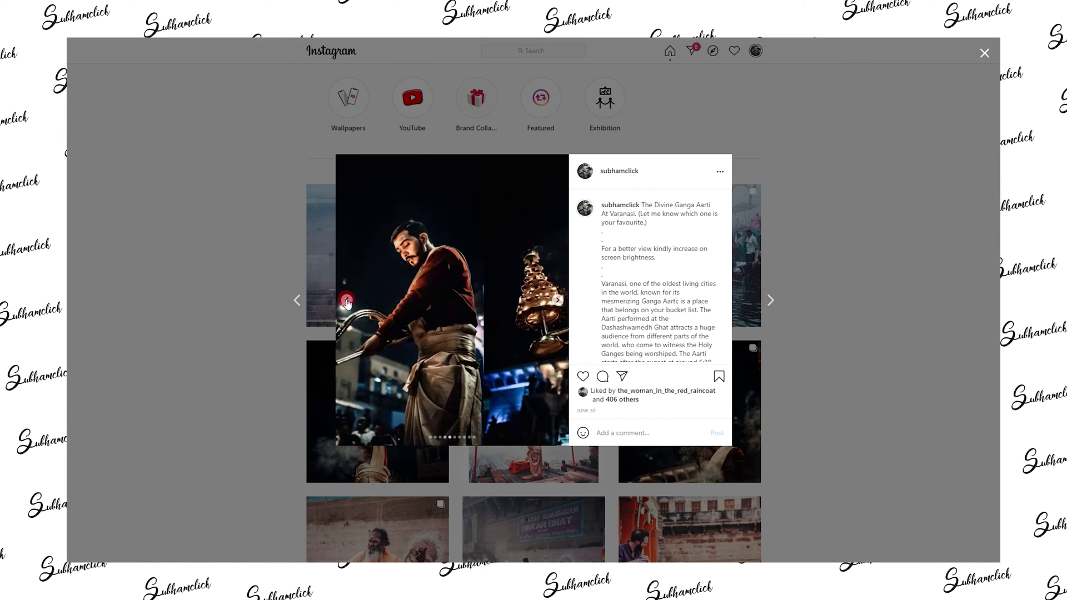
pyautogui.click(346, 301)
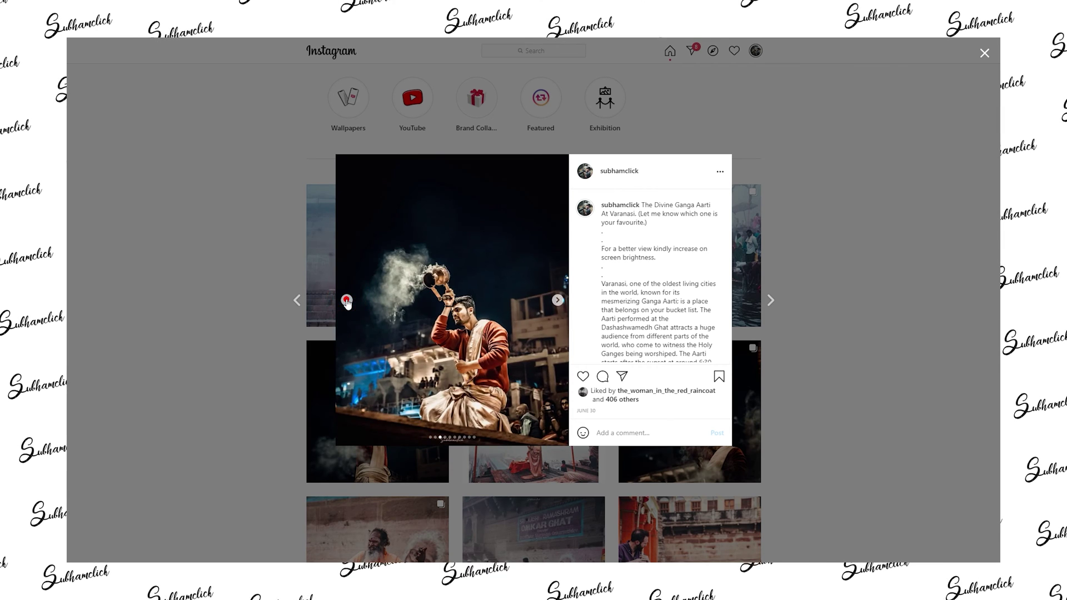
pyautogui.click(346, 301)
pyautogui.click(346, 301)
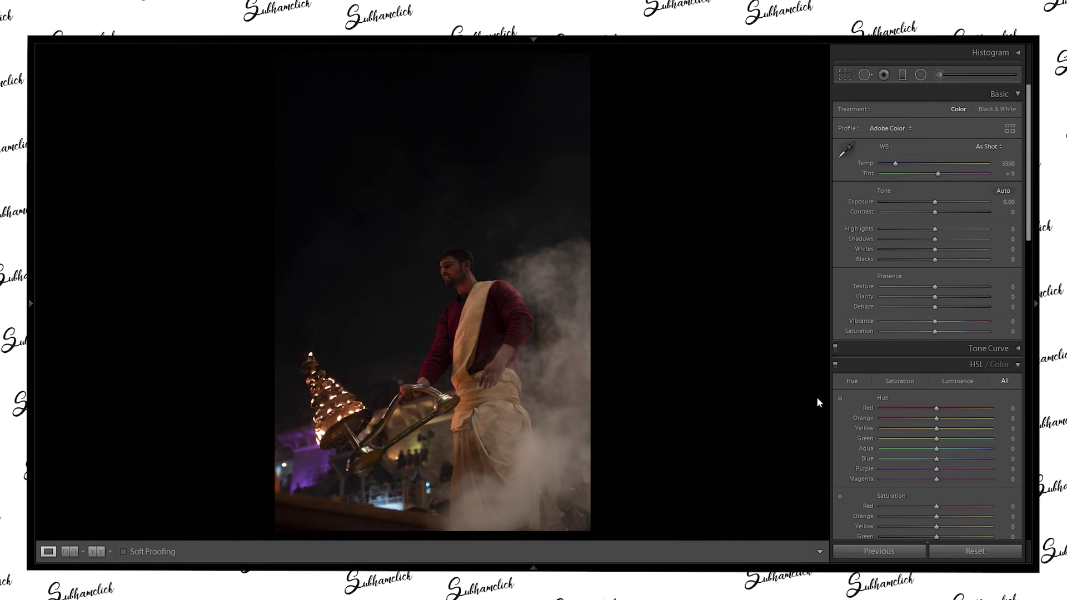
# Crop the aarti photo to a 4 x 5 / 8 x 10 aspect ratio, shifting the image upward.
pyautogui.click(848, 78)
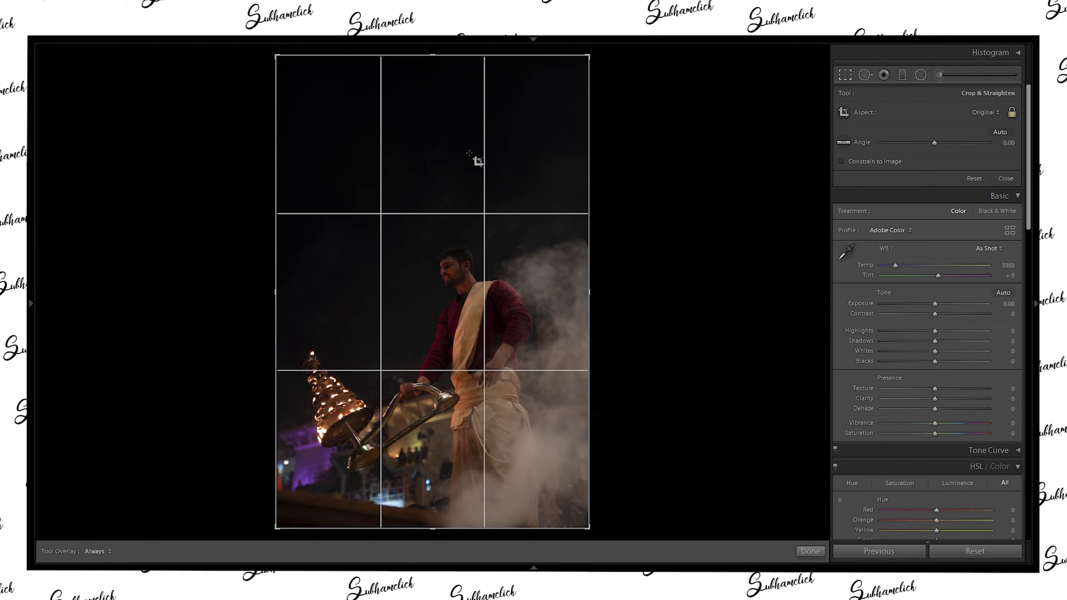
pyautogui.click(980, 112)
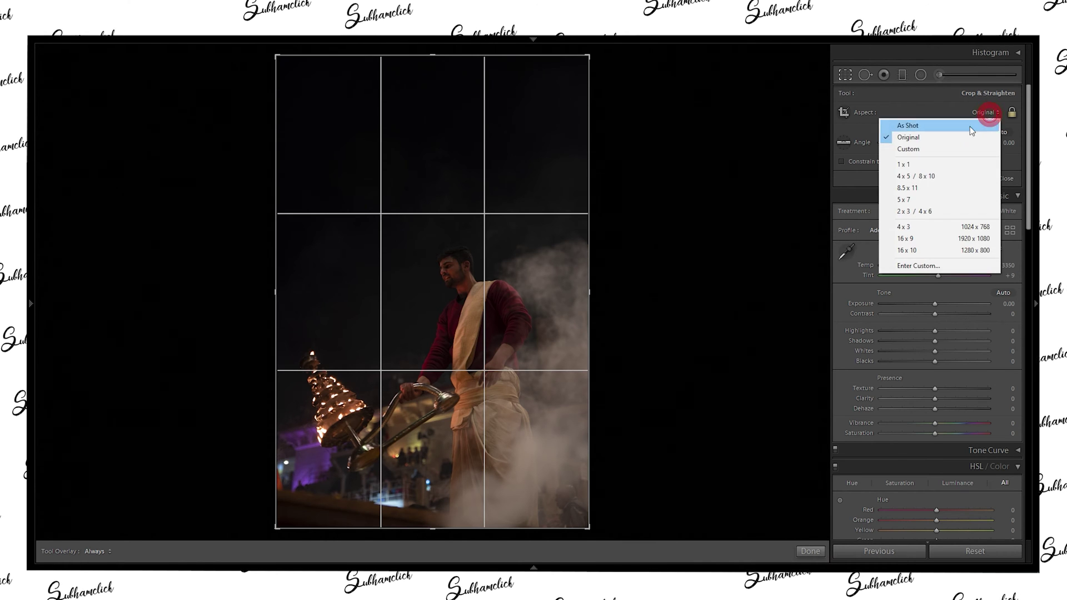
pyautogui.click(925, 175)
pyautogui.moveTo(462, 324); pyautogui.dragTo(452, 280)
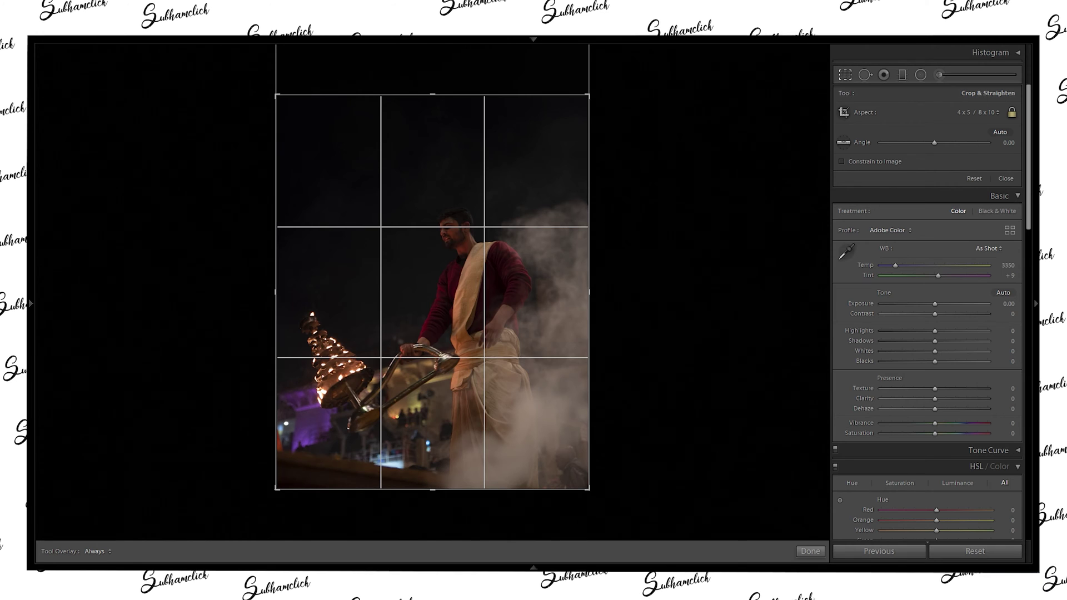
pyautogui.click(810, 551)
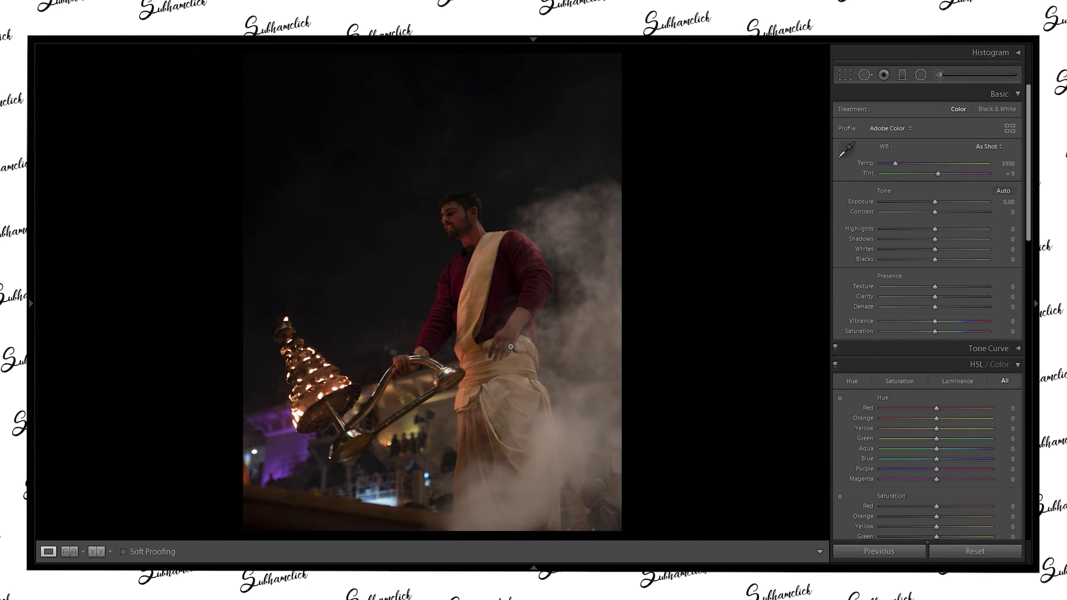
# Tighten the 4 x 5 crop around the priest and fine-tune the framing.
pyautogui.click(844, 73)
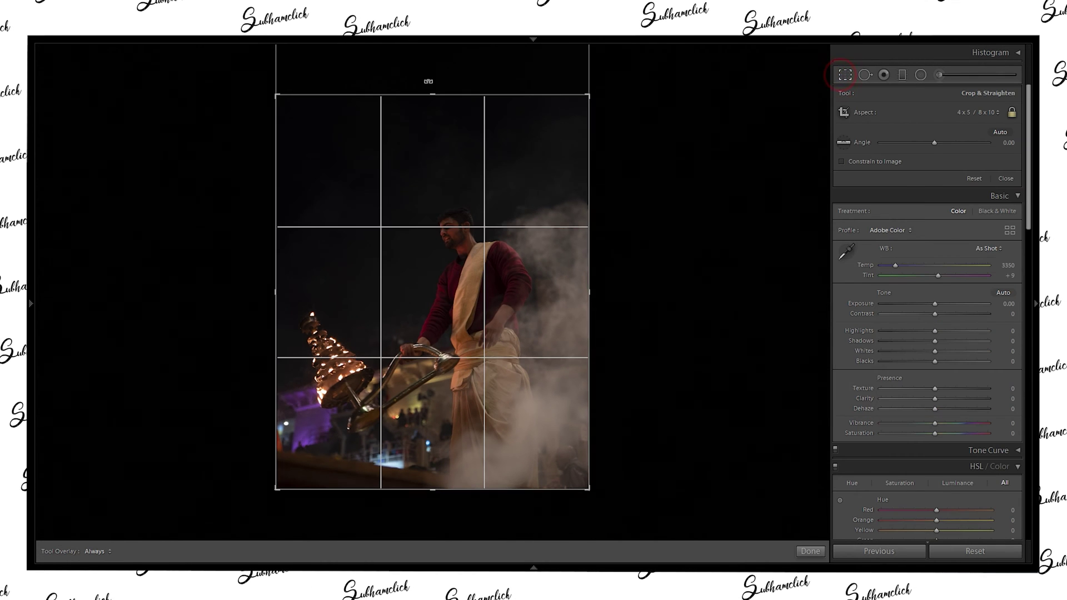
pyautogui.moveTo(587, 95); pyautogui.dragTo(581, 105)
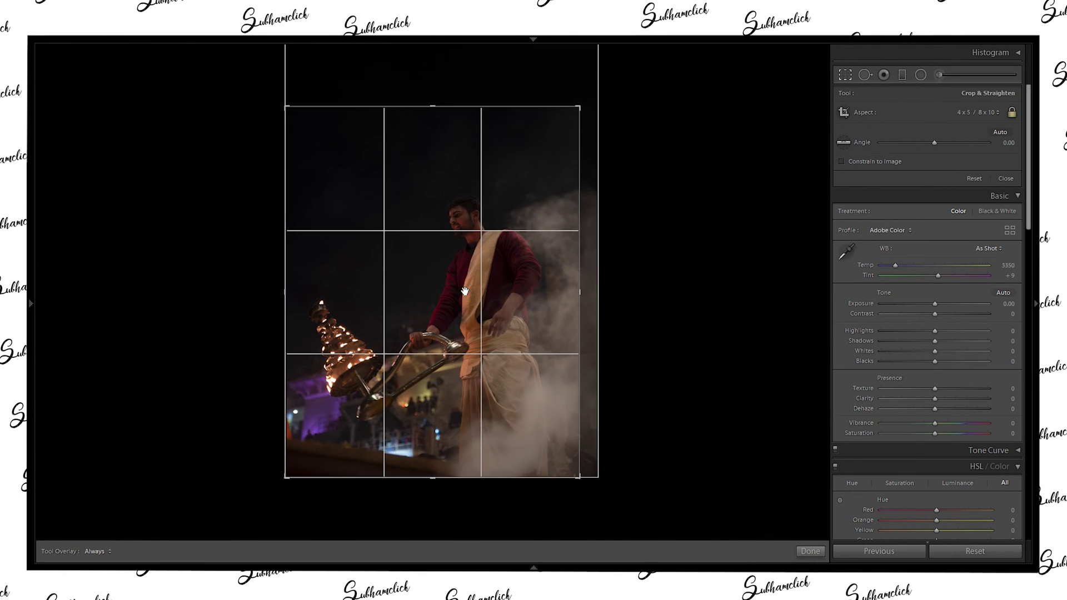
pyautogui.moveTo(464, 291); pyautogui.dragTo(469, 286)
pyautogui.click(812, 552)
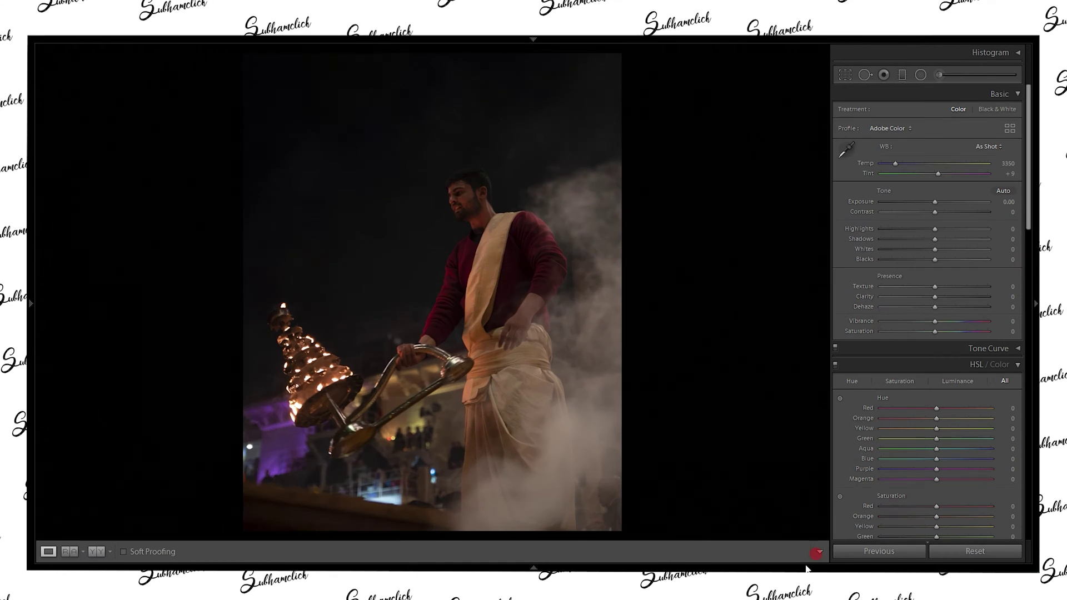
pyautogui.click(845, 74)
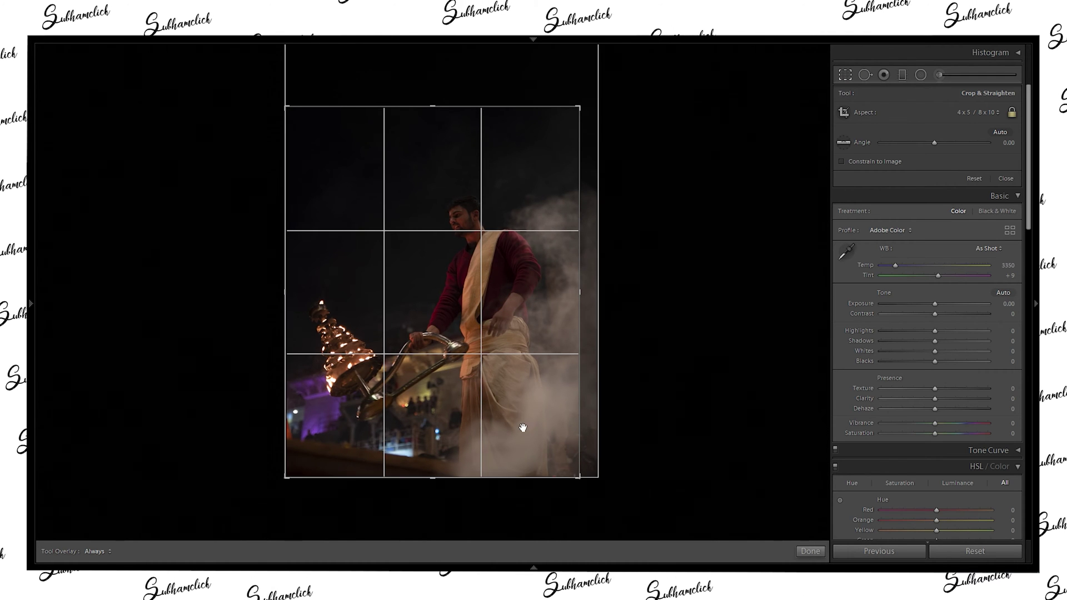
pyautogui.moveTo(518, 424); pyautogui.dragTo(518, 419)
pyautogui.click(810, 552)
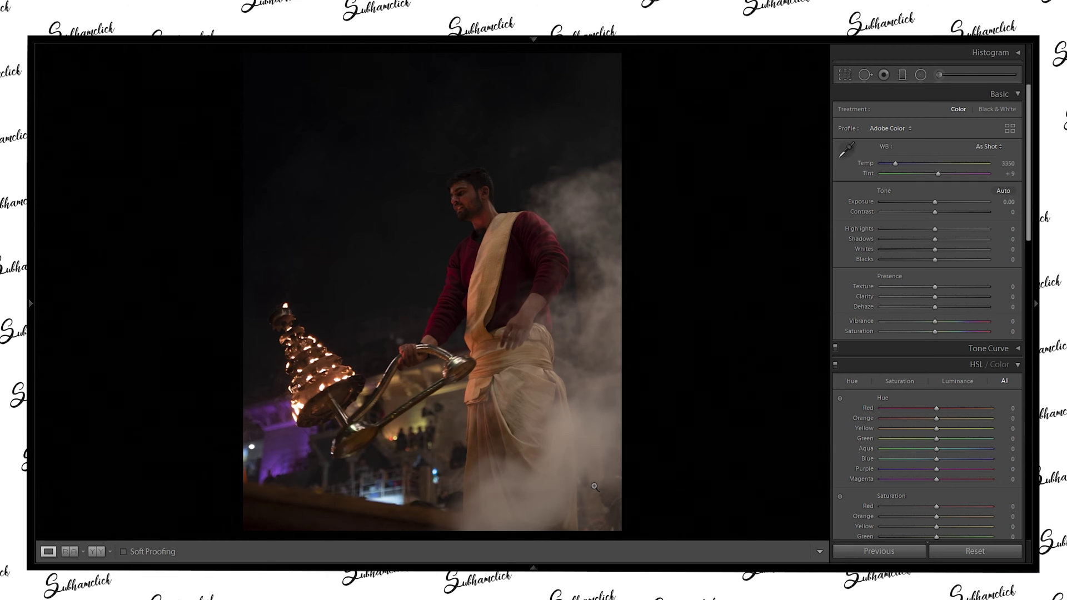
# Lower the white balance Temp to 2900 and set Tint to 0.
pyautogui.moveTo(1006, 166); pyautogui.dragTo(1001, 166)
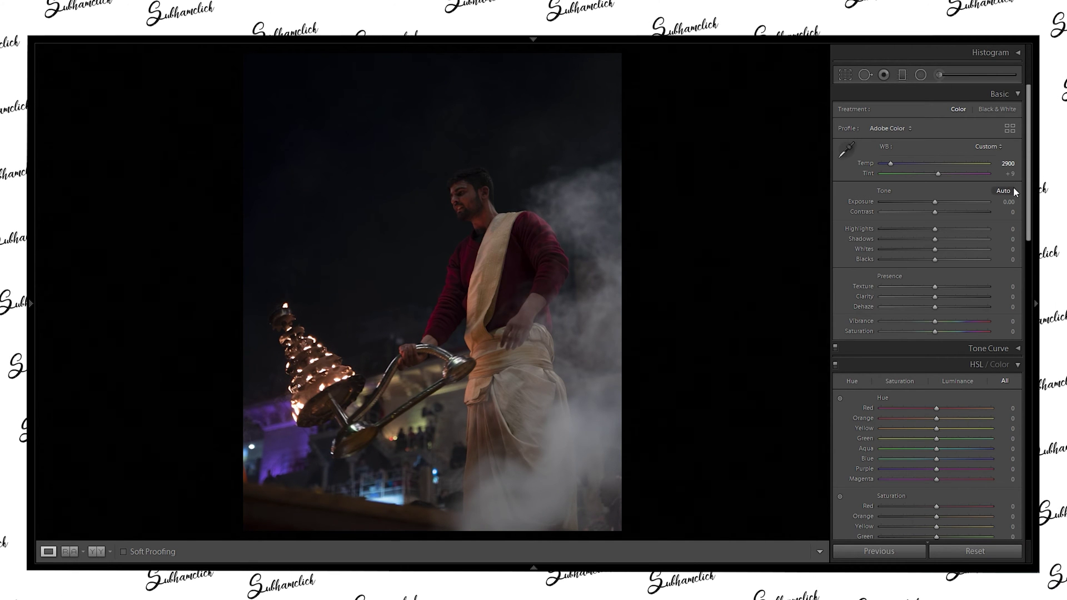
pyautogui.click(1006, 174)
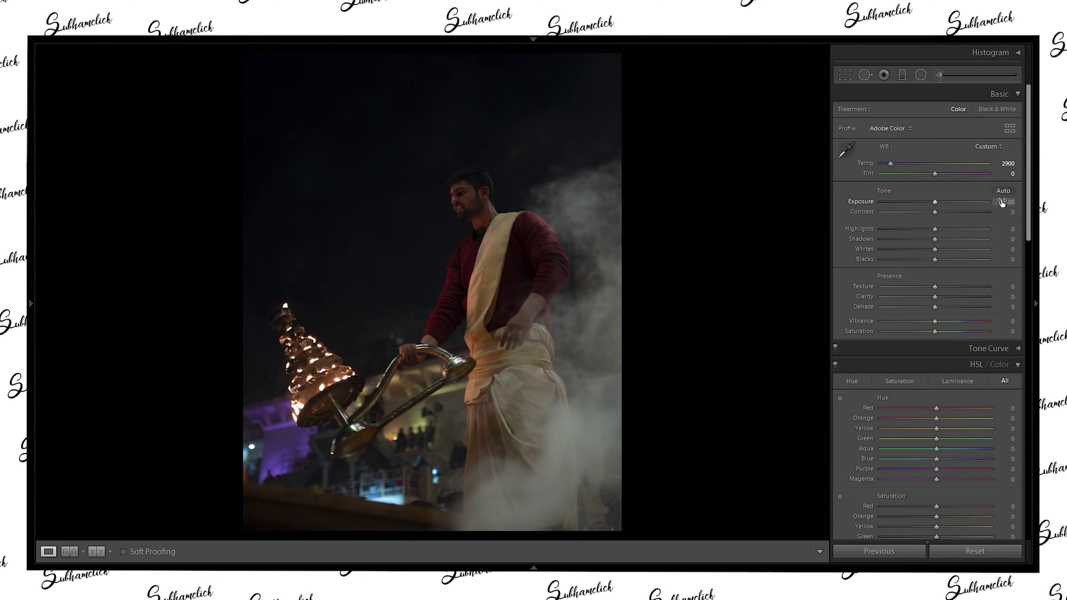
# Raise Exposure to +1.10 and Contrast to +43 in the Basic panel.
pyautogui.write('0.6')
pyautogui.press('Return')
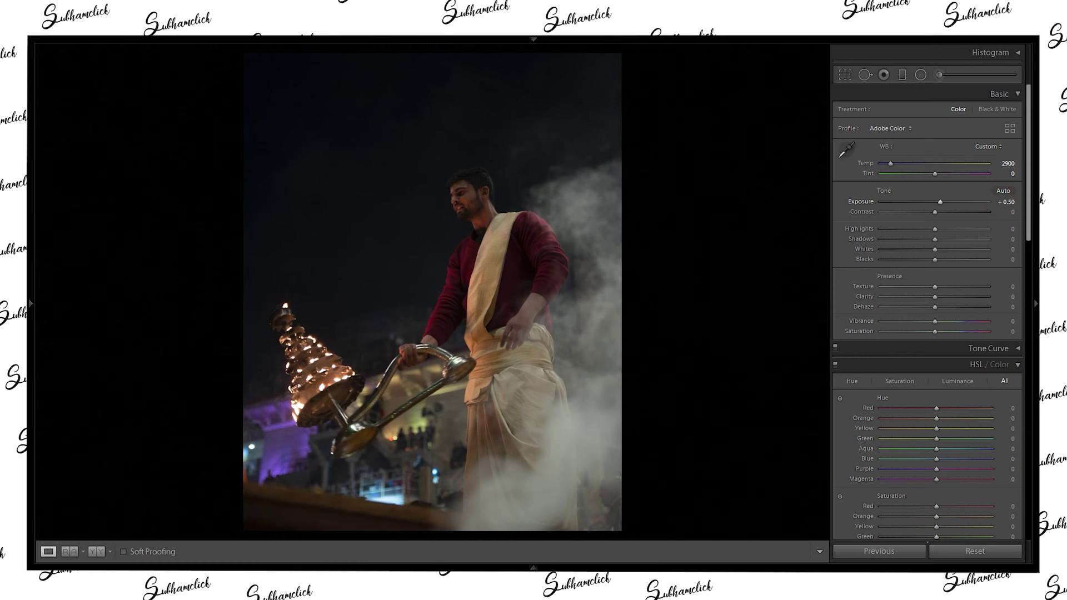
pyautogui.press('Up')
pyautogui.press('Up')
pyautogui.press('Up')
pyautogui.press('Up')
pyautogui.press('Up')
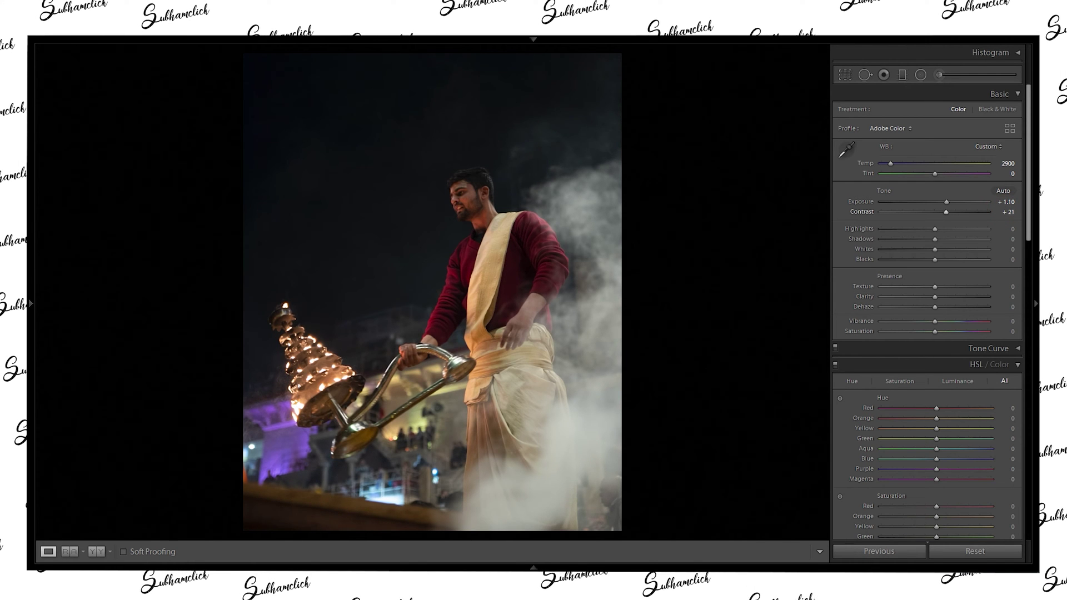
pyautogui.moveTo(949, 212); pyautogui.dragTo(1001, 215)
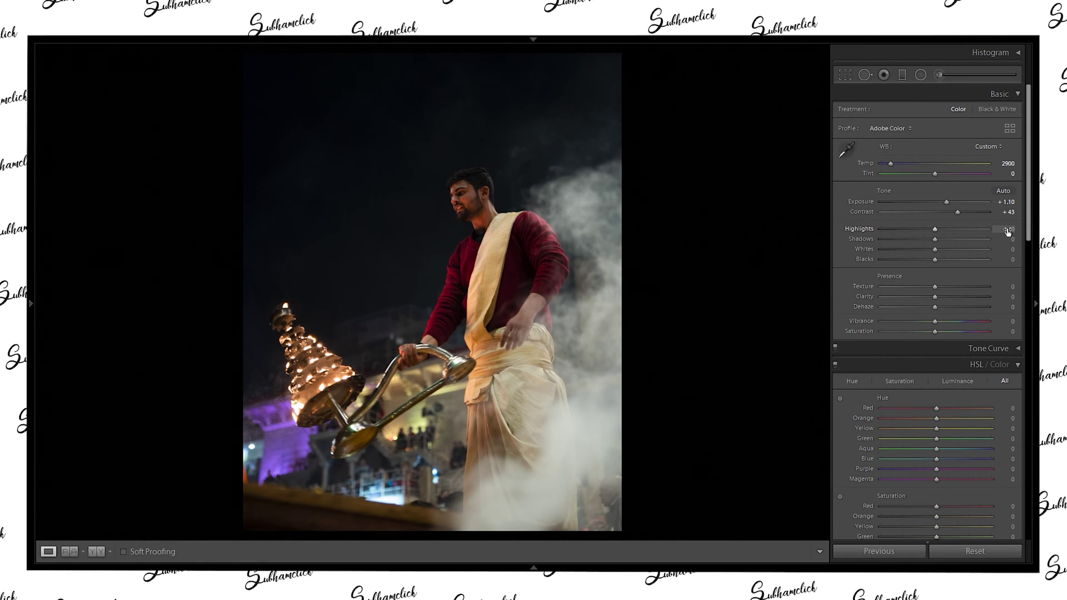
# Set Highlights to −61, Shadows to +100 and Whites to about −38.
pyautogui.moveTo(926, 229); pyautogui.dragTo(902, 229)
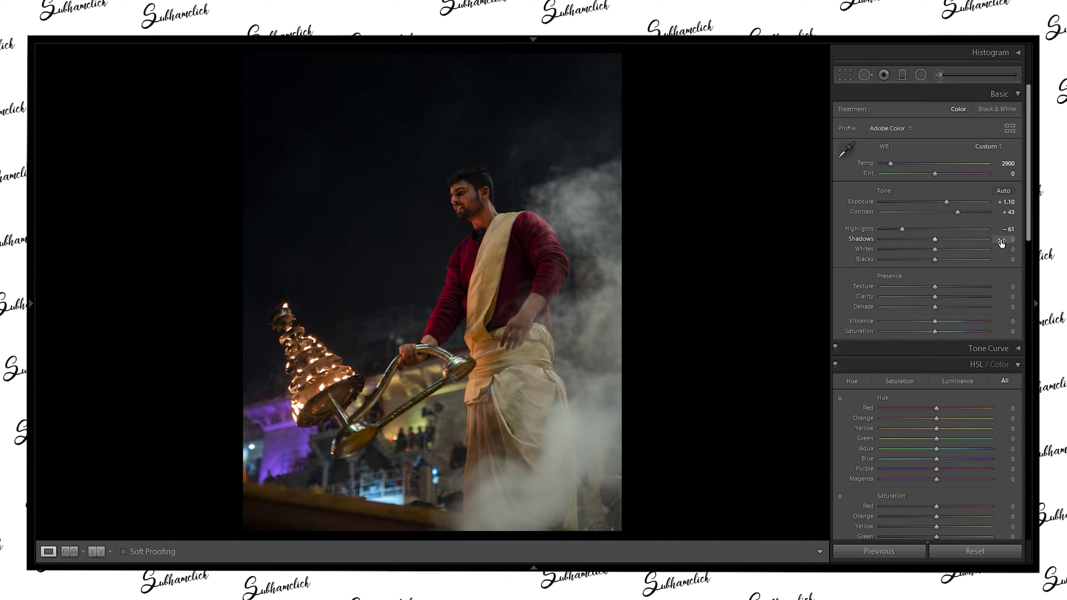
pyautogui.moveTo(1000, 239); pyautogui.dragTo(1017, 239)
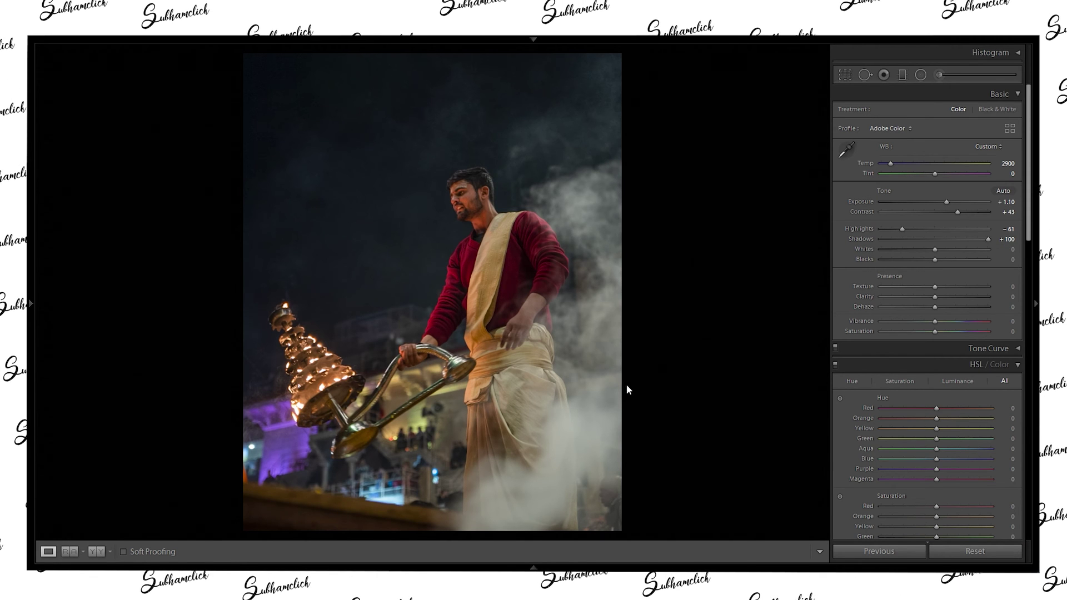
pyautogui.moveTo(1006, 250); pyautogui.dragTo(996, 249)
pyautogui.moveTo(924, 249); pyautogui.dragTo(917, 250)
pyautogui.write('-40')
pyautogui.press('Return')
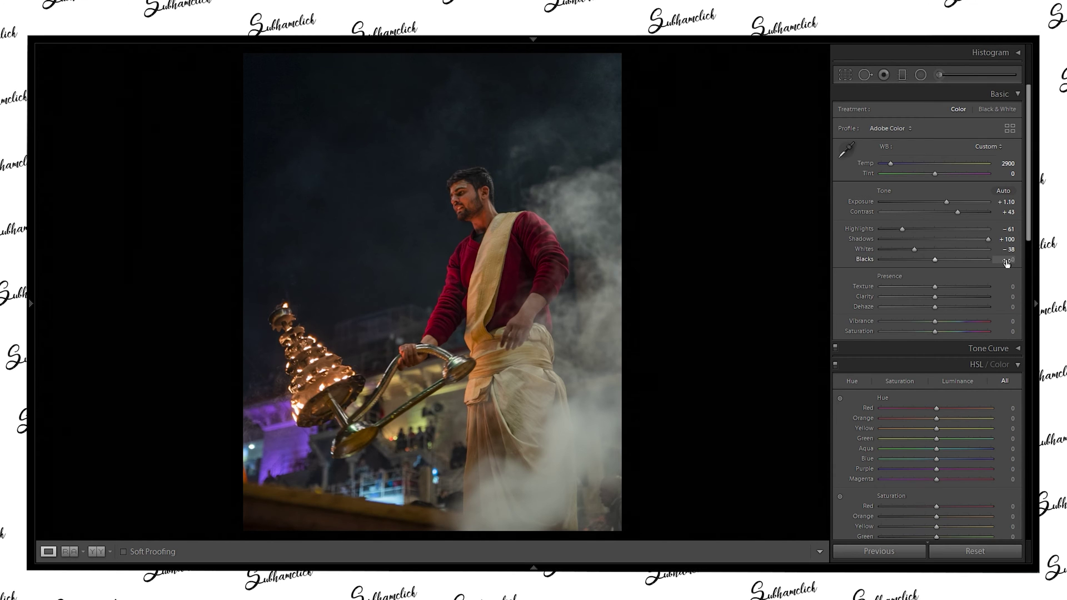
# Deepen Blacks to −43 and add a Texture boost of +2.
pyautogui.moveTo(1006, 260); pyautogui.dragTo(995, 260)
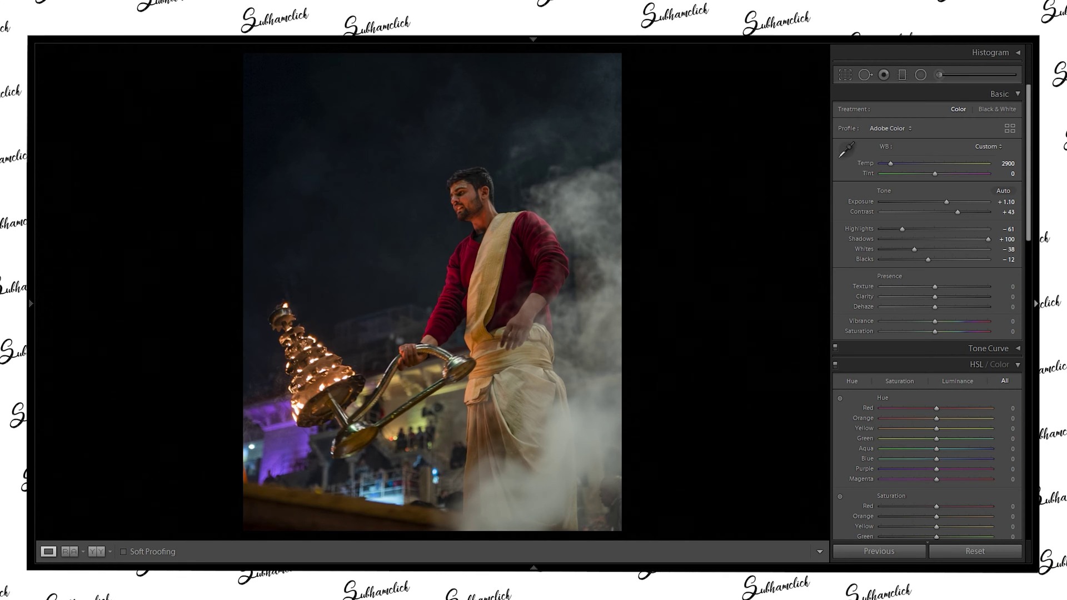
pyautogui.click(1009, 260)
pyautogui.write('-30')
pyautogui.press('Return')
pyautogui.moveTo(997, 260); pyautogui.dragTo(992, 260)
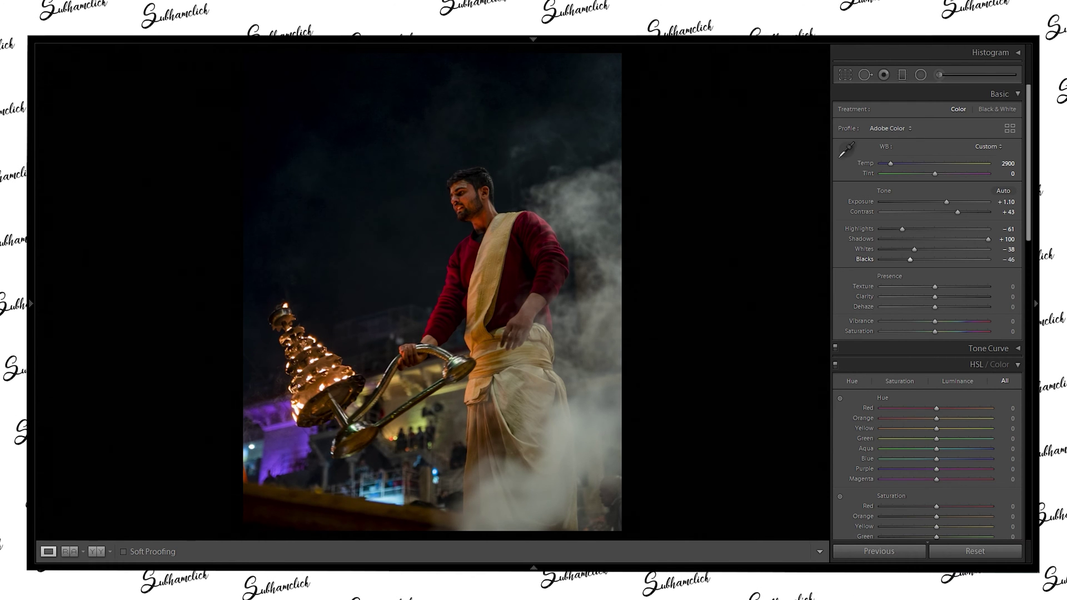
pyautogui.moveTo(911, 260); pyautogui.dragTo(914, 260)
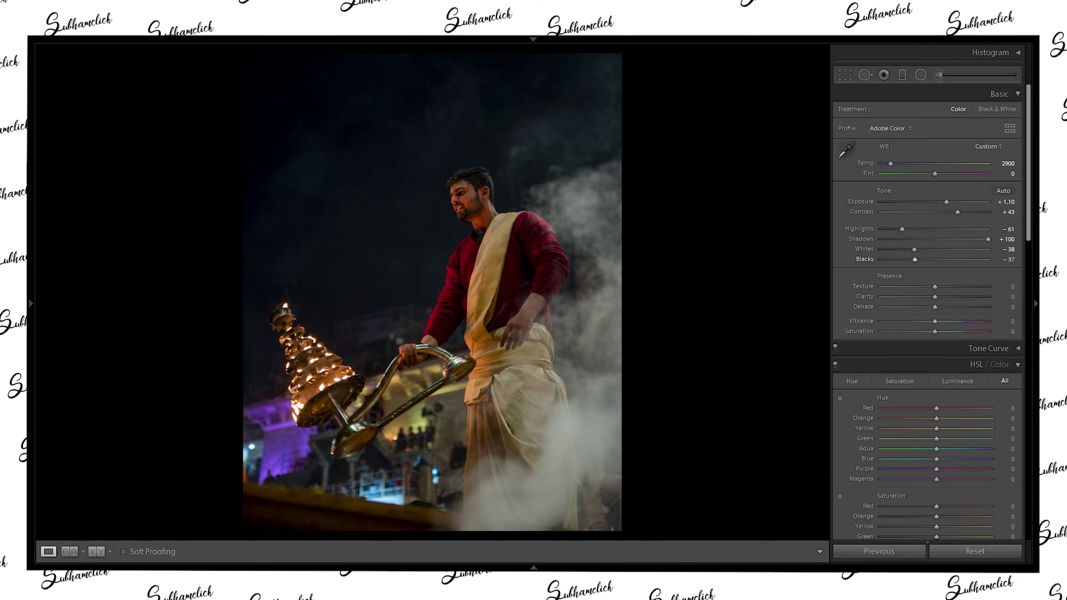
pyautogui.moveTo(913, 260); pyautogui.dragTo(909, 259)
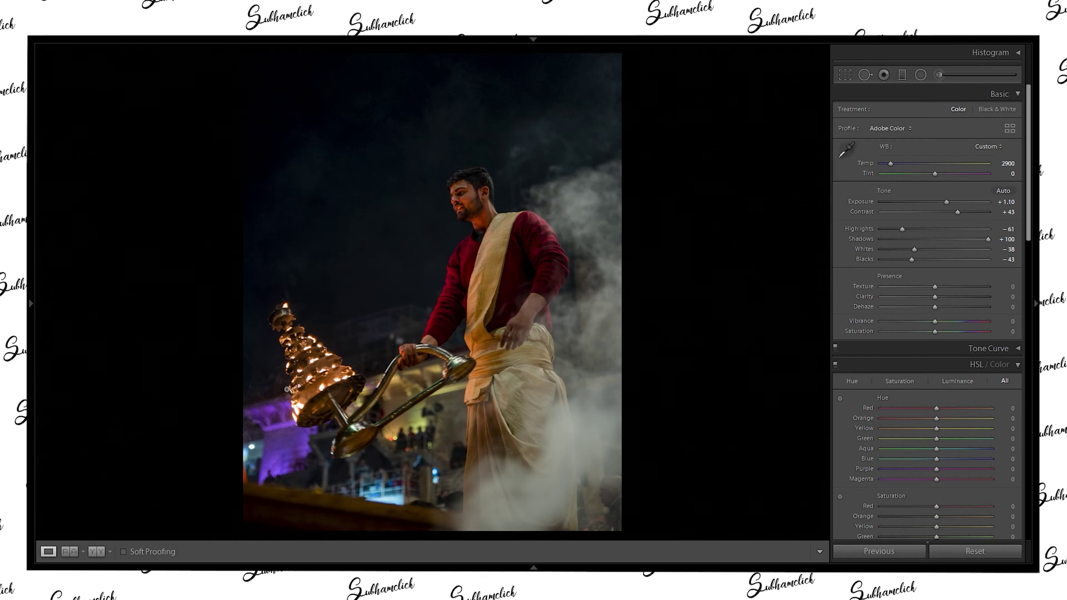
pyautogui.moveTo(1003, 290); pyautogui.dragTo(1009, 291)
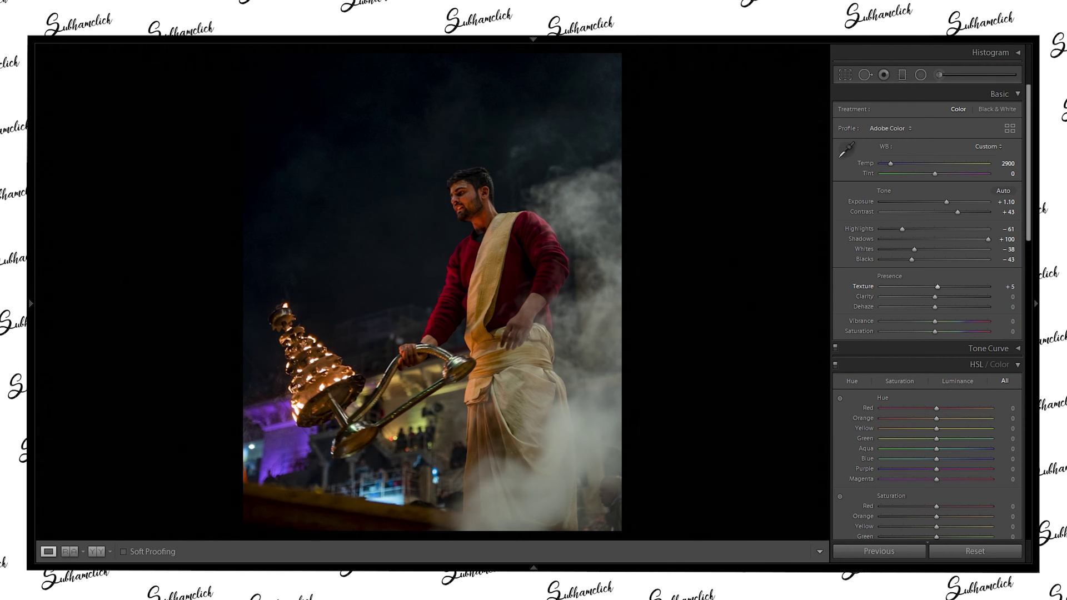
# Raise Clarity to +75 and Vibrance to +33 in the Presence section.
pyautogui.click(995, 297)
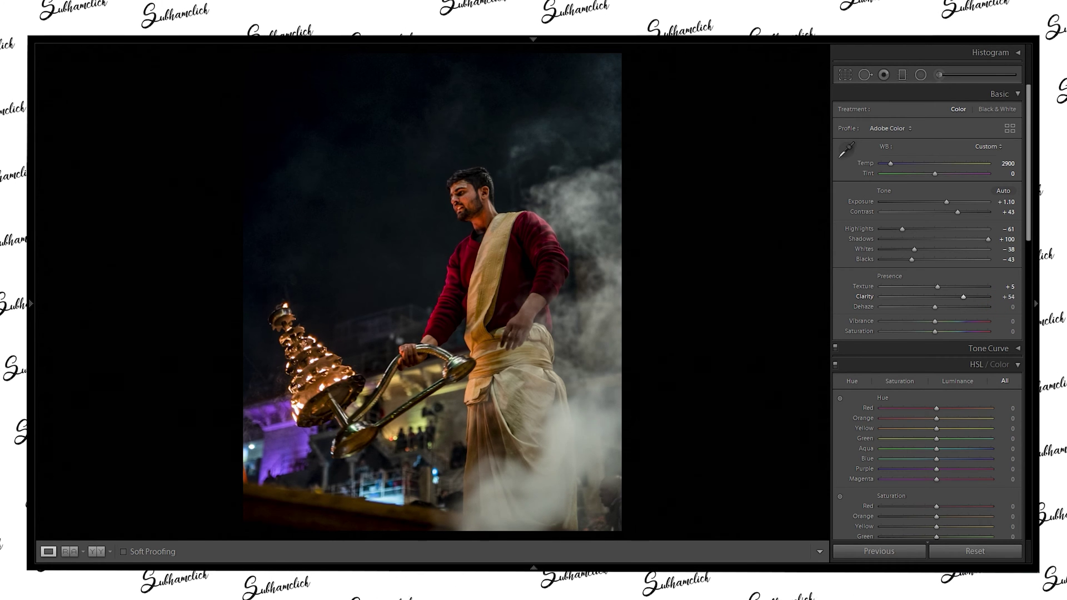
pyautogui.moveTo(965, 296); pyautogui.dragTo(972, 296)
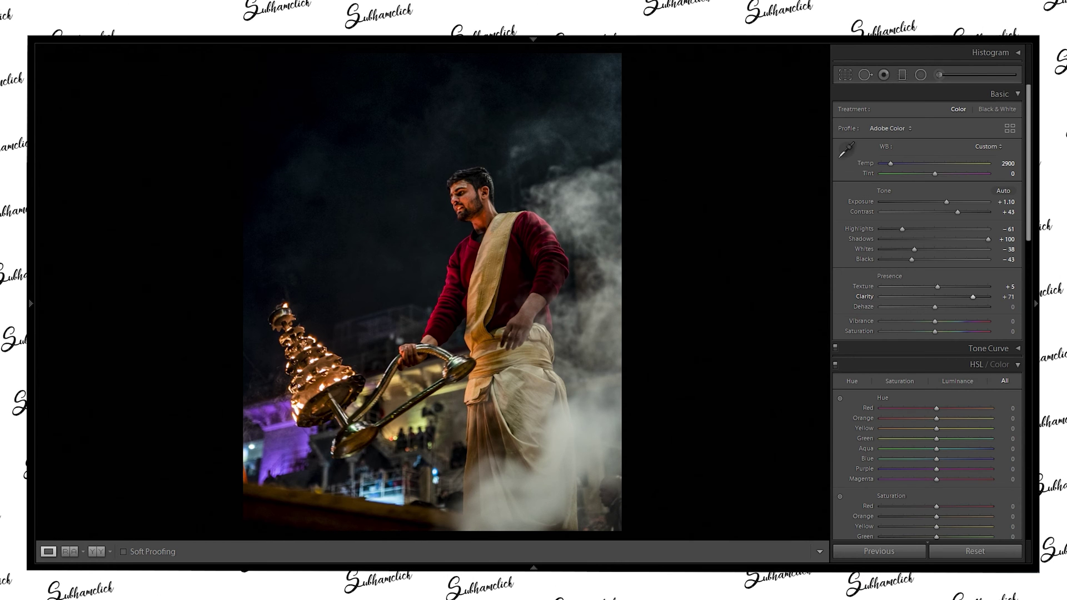
pyautogui.moveTo(1002, 297); pyautogui.dragTo(1006, 297)
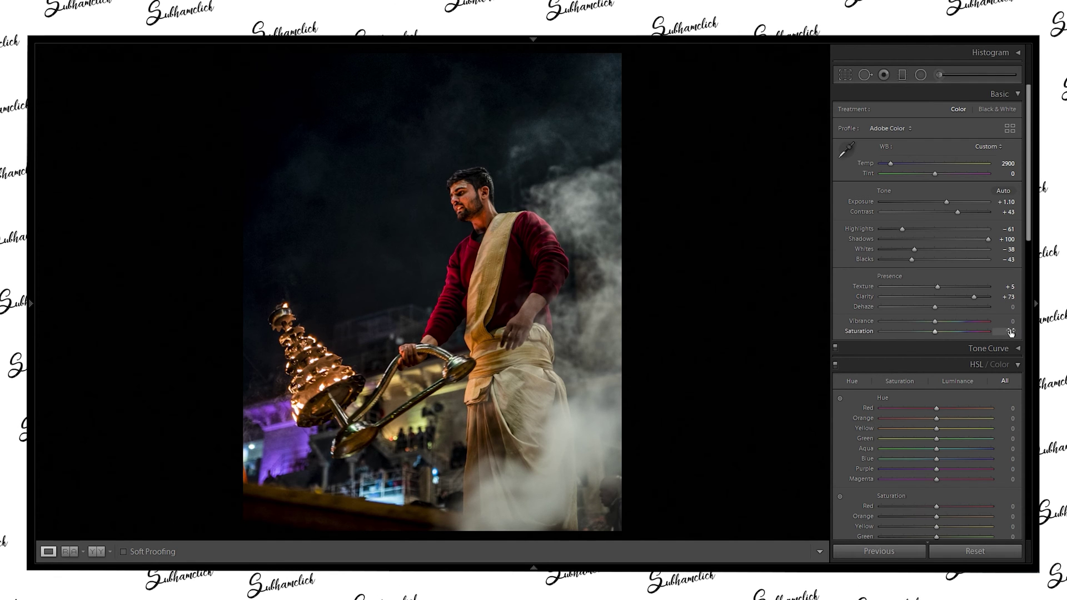
pyautogui.moveTo(1007, 297); pyautogui.dragTo(1010, 297)
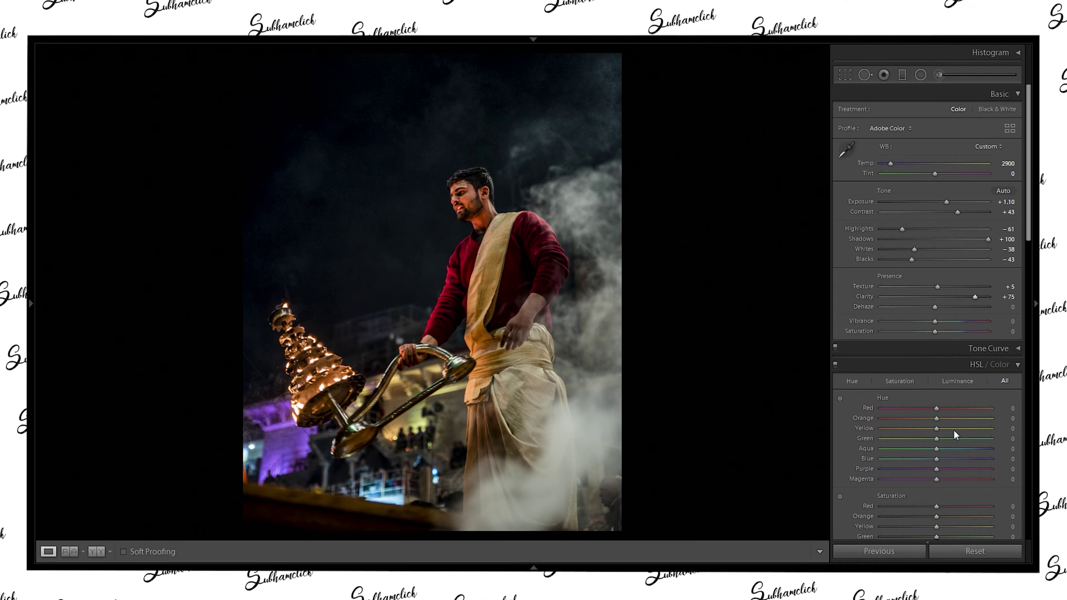
pyautogui.moveTo(934, 321); pyautogui.dragTo(944, 321)
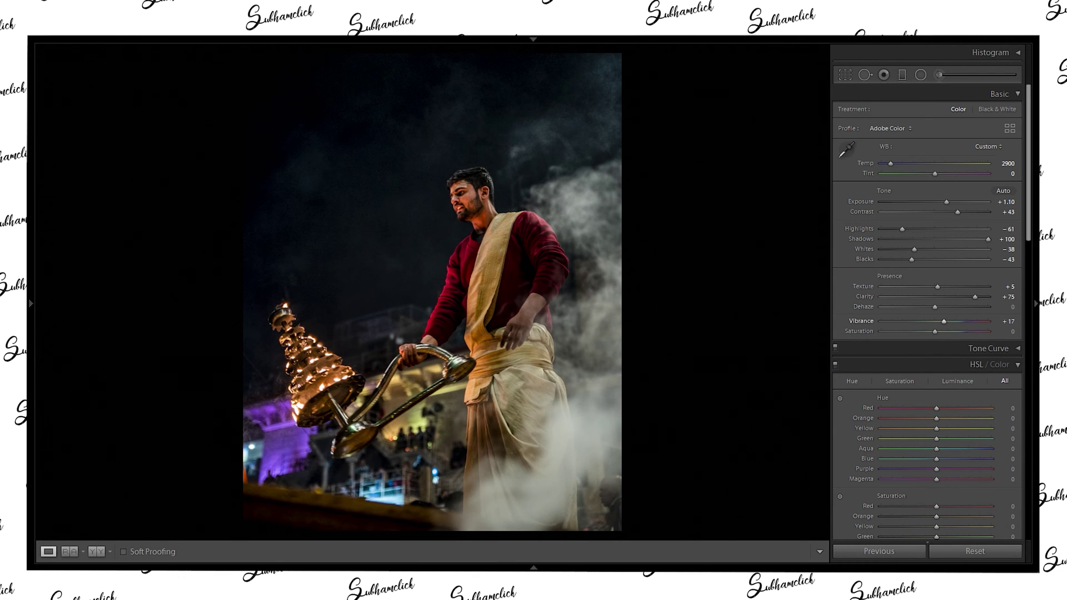
pyautogui.moveTo(949, 321); pyautogui.dragTo(952, 321)
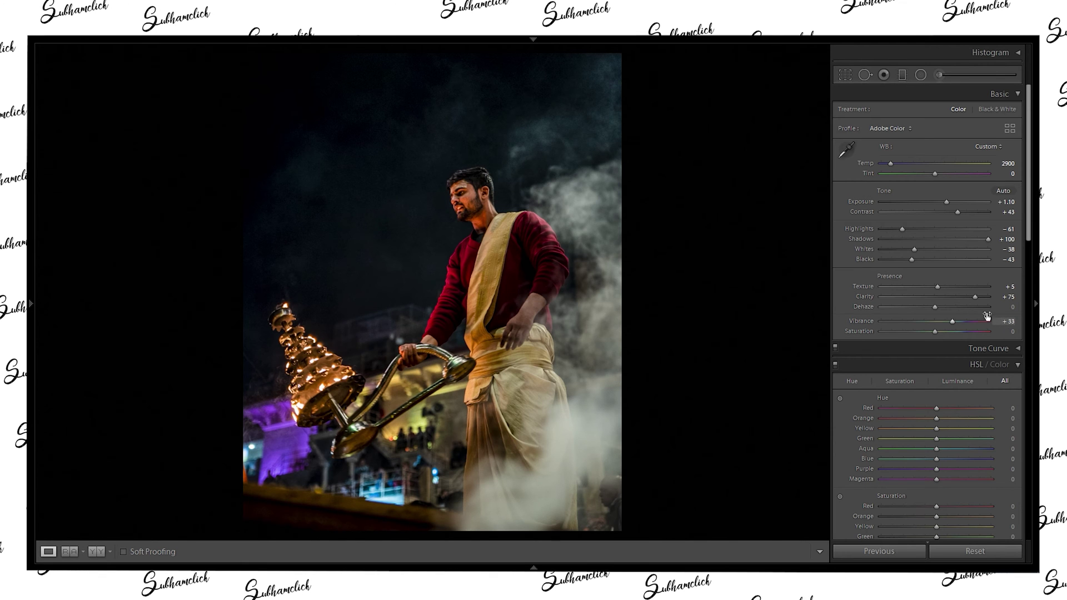
# Build a custom Tone Curve with an adjusted black point and darker shadows.
pyautogui.click(1012, 94)
pyautogui.click(1016, 111)
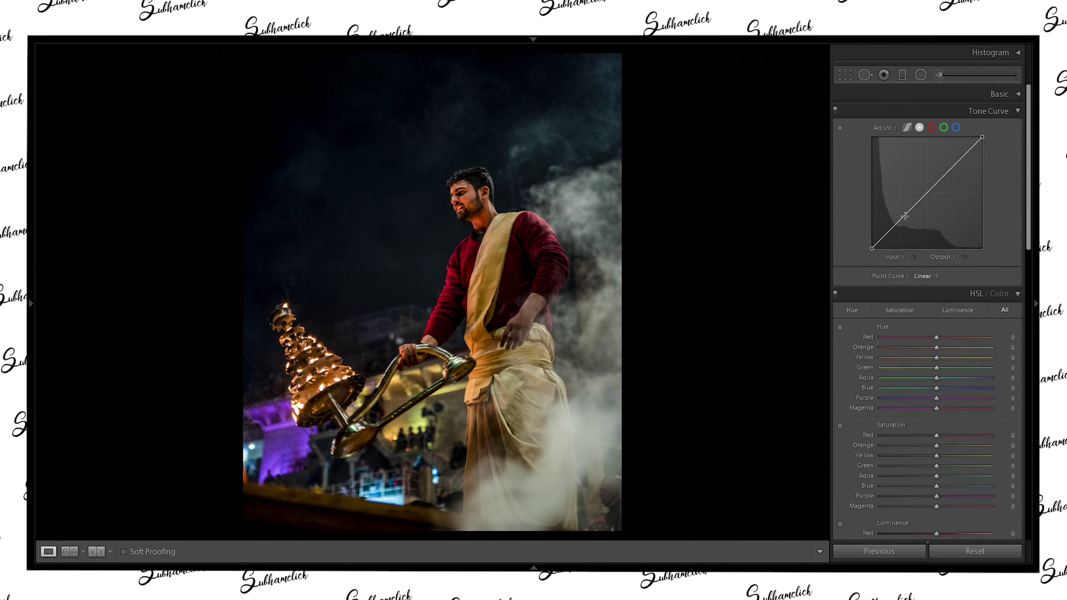
pyautogui.moveTo(829, 289); pyautogui.dragTo(770, 324)
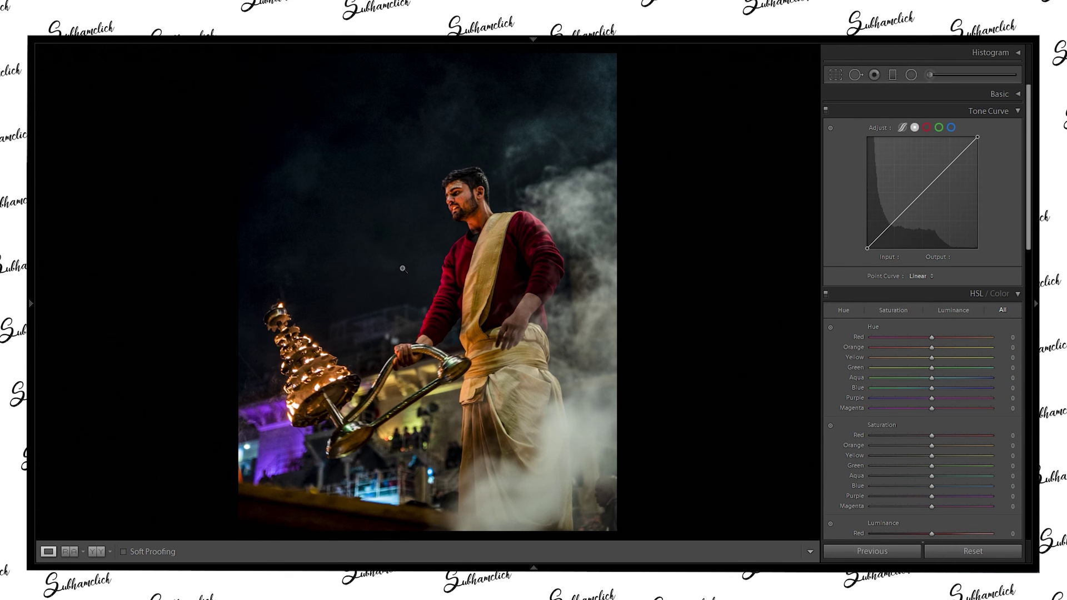
pyautogui.moveTo(866, 248); pyautogui.dragTo(858, 248)
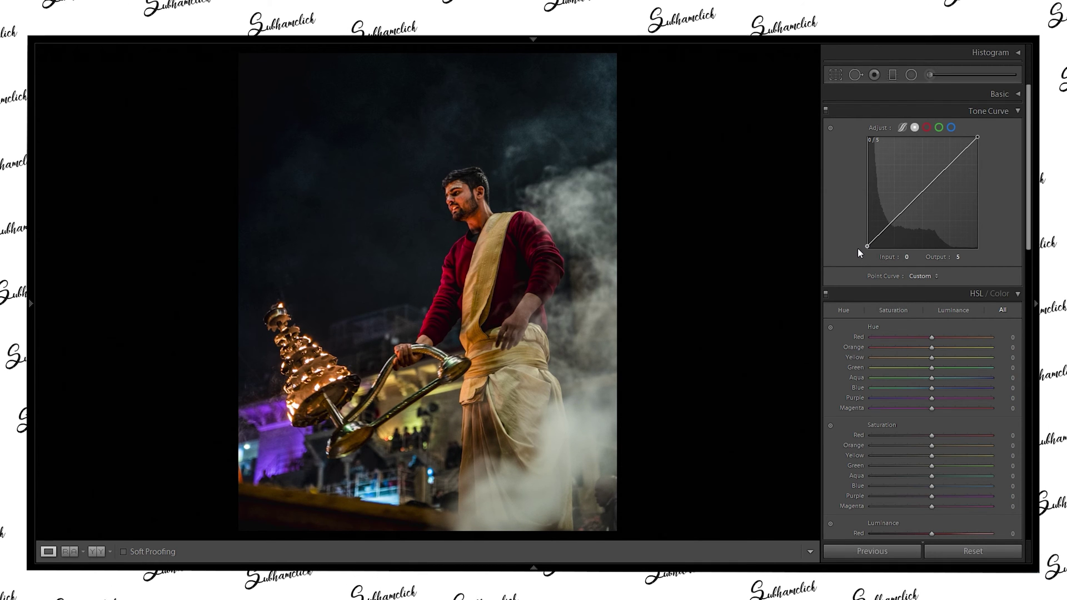
pyautogui.moveTo(857, 248); pyautogui.dragTo(857, 250)
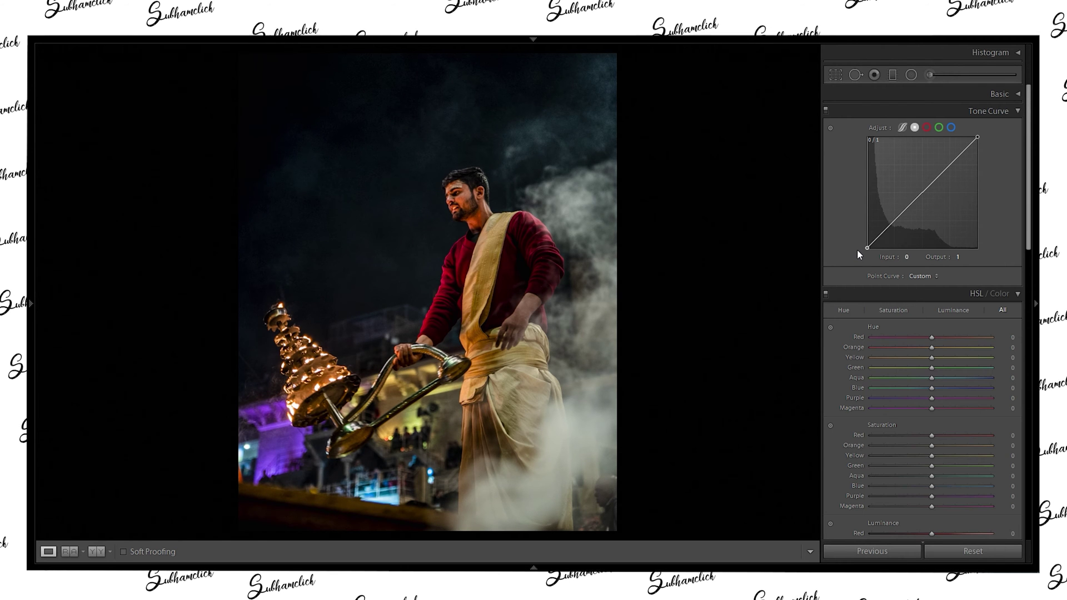
pyautogui.moveTo(856, 249); pyautogui.dragTo(856, 249)
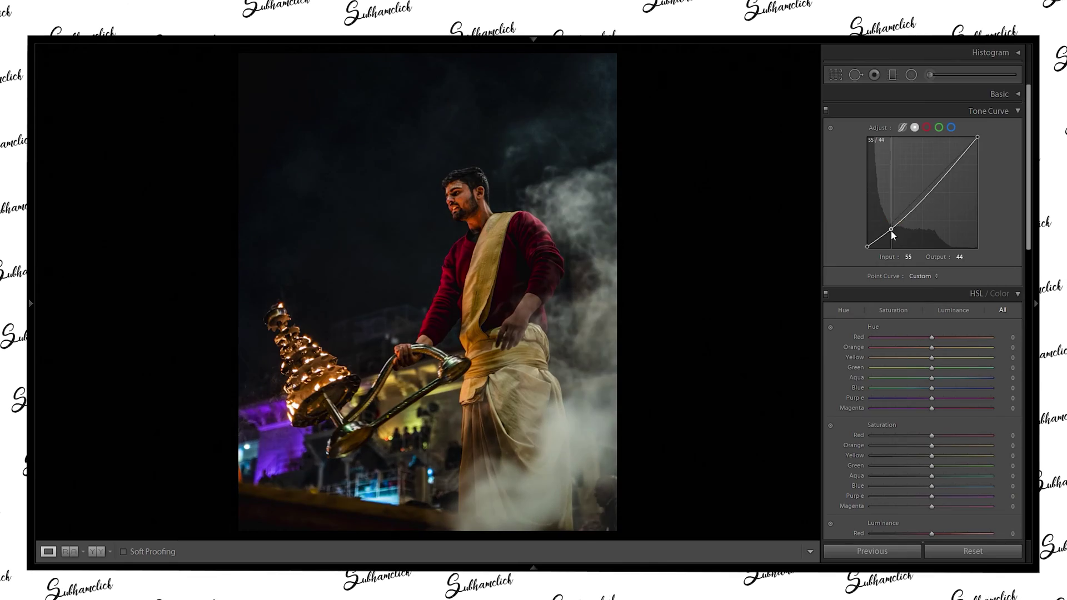
pyautogui.moveTo(889, 235); pyautogui.dragTo(904, 219)
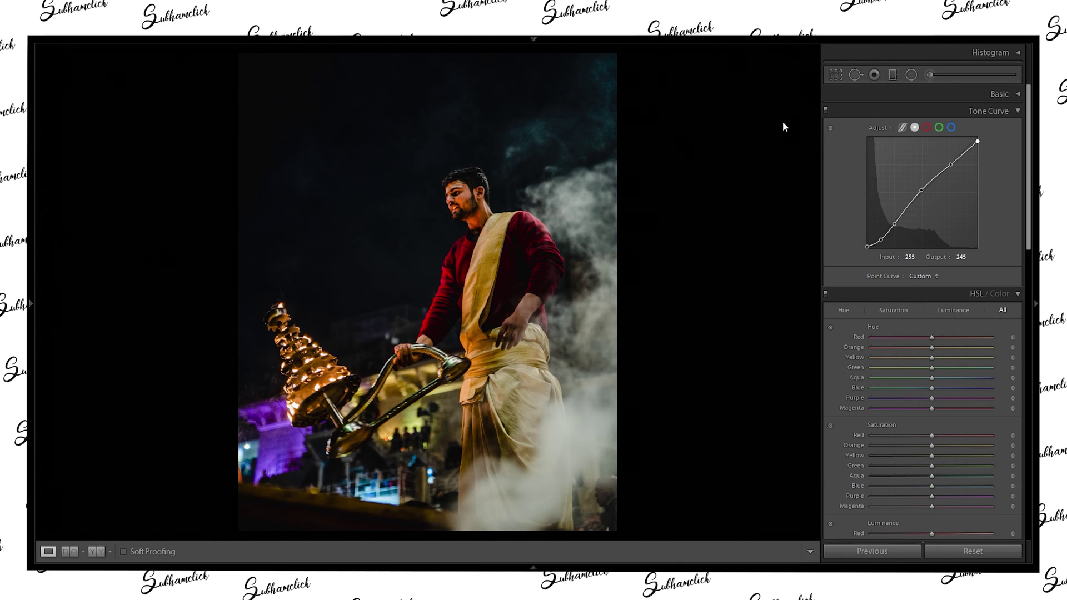
# Toggle the Tone Curve off and on to compare the photo with and without it.
pyautogui.click(825, 110)
pyautogui.click(826, 110)
pyautogui.click(826, 111)
pyautogui.click(827, 111)
pyautogui.click(826, 111)
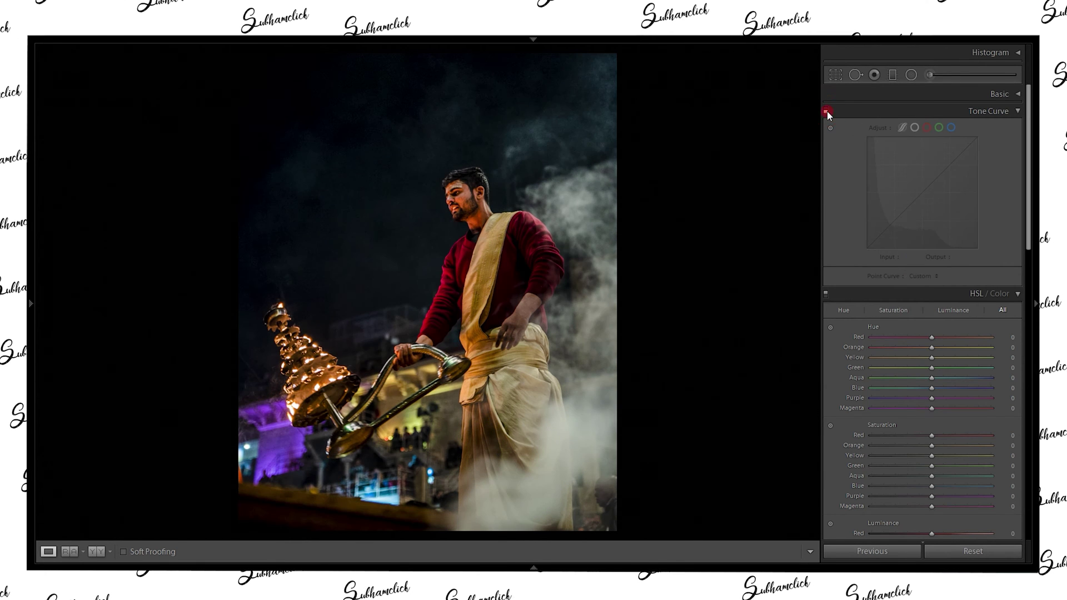
pyautogui.click(826, 111)
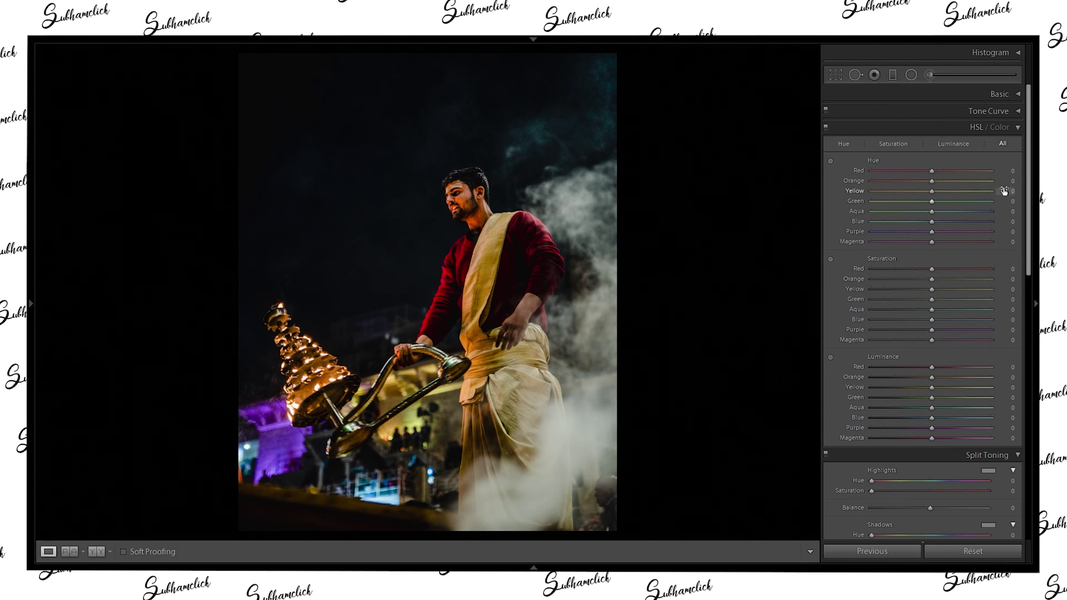
# Set HSL hues to Red −9, Yellow −100, Aqua +20 and Blue +7.
pyautogui.click(1004, 171)
pyautogui.moveTo(1005, 172); pyautogui.dragTo(1000, 172)
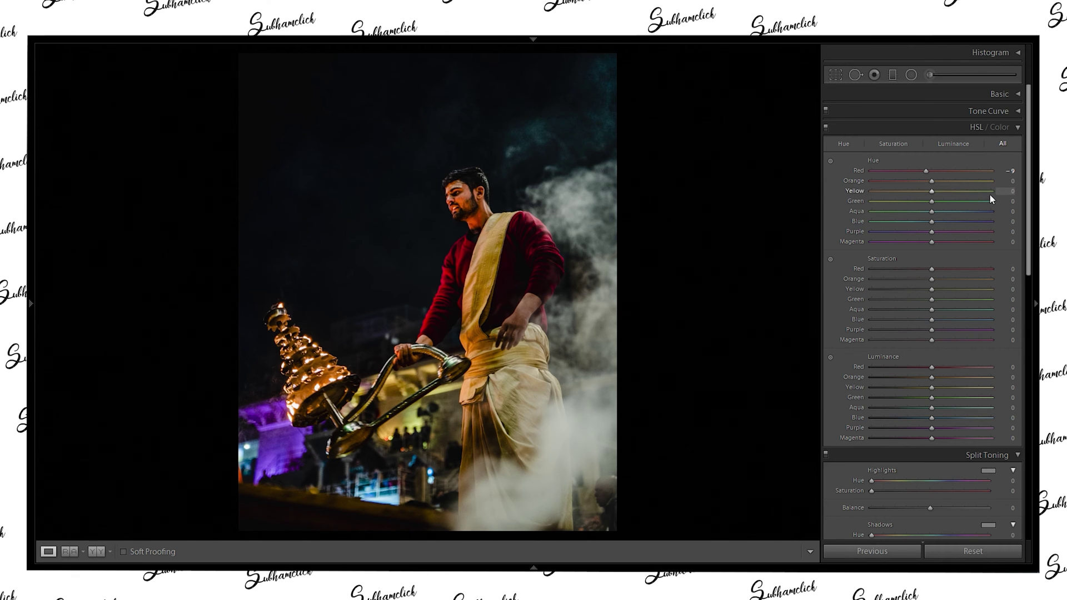
pyautogui.moveTo(1009, 191); pyautogui.dragTo(970, 191)
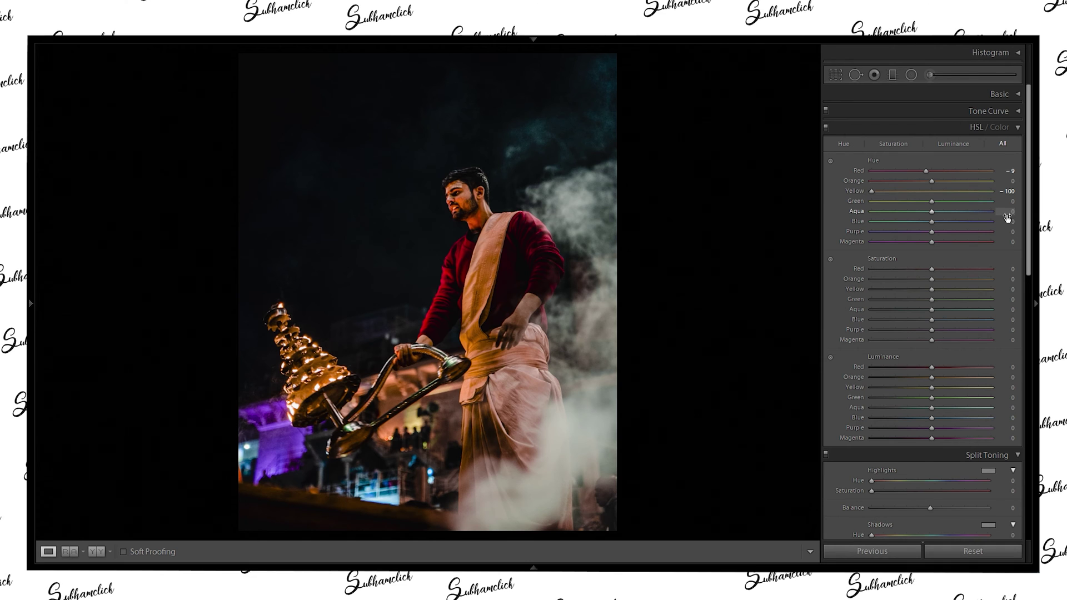
pyautogui.moveTo(931, 212); pyautogui.dragTo(943, 212)
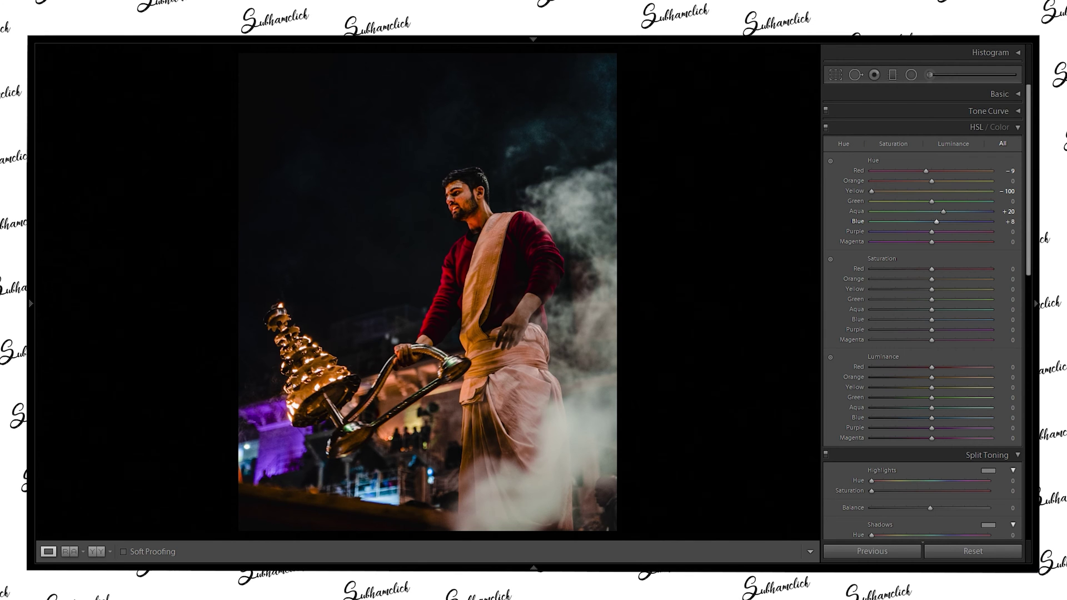
pyautogui.moveTo(937, 222); pyautogui.dragTo(935, 221)
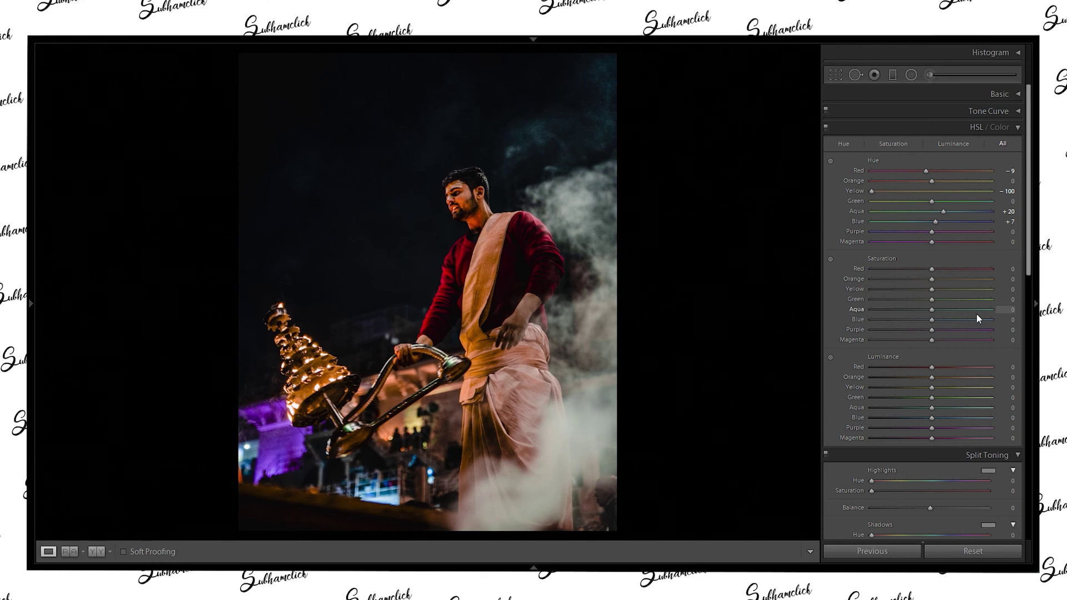
pyautogui.scroll(-3, 953, 300)
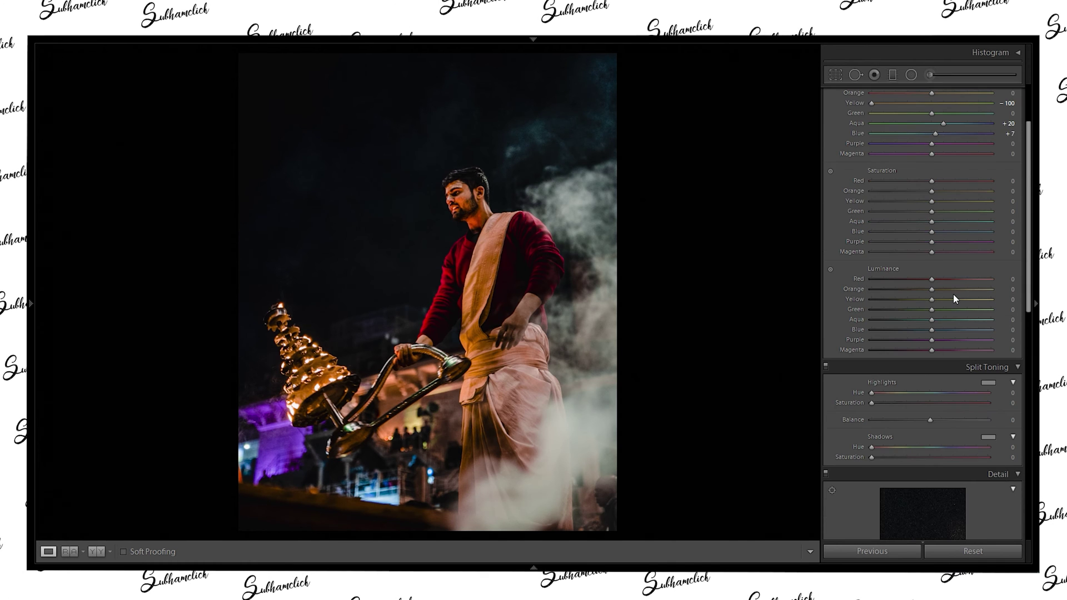
pyautogui.scroll(3, 985, 192)
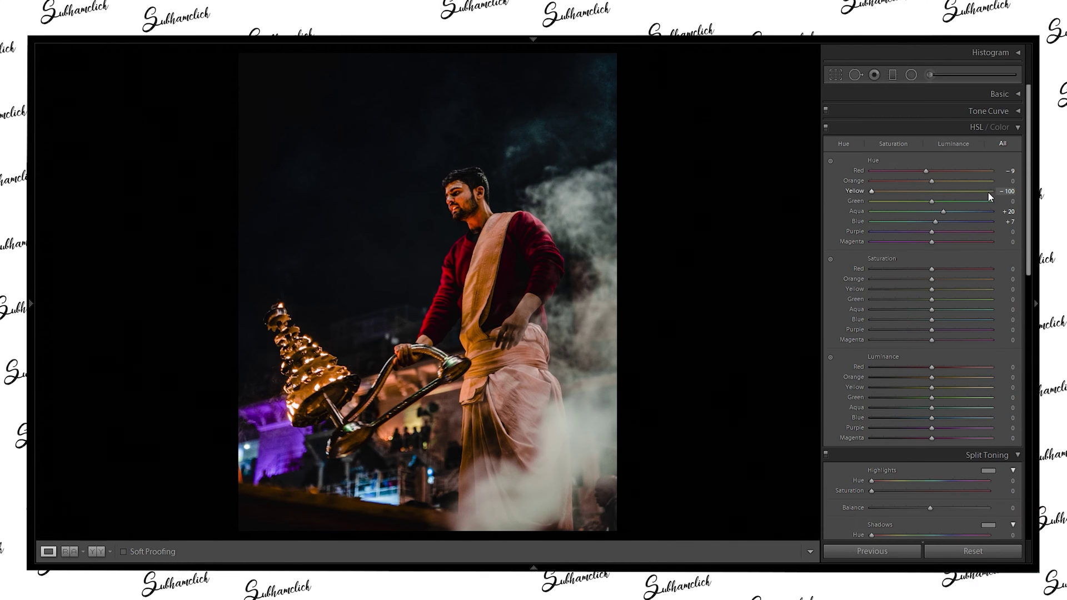
# Set HSL Red saturation to −29 and fine-tune Orange saturation to −58.
pyautogui.click(1009, 268)
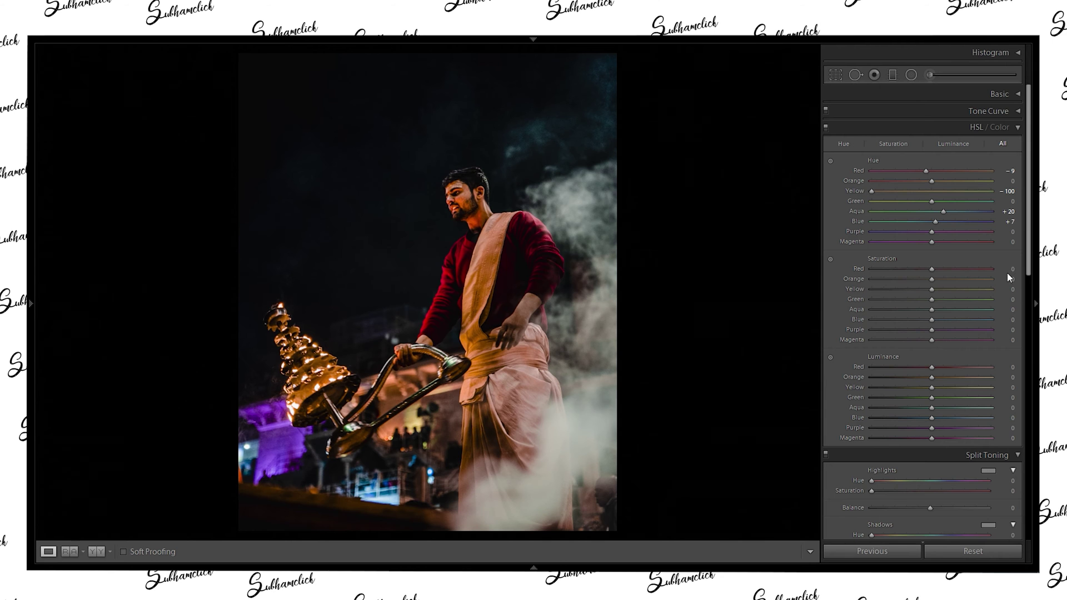
pyautogui.click(1007, 268)
pyautogui.write('-32')
pyautogui.press('Return')
pyautogui.moveTo(911, 269)
pyautogui.mouseDown()
pyautogui.moveTo(900, 269)
pyautogui.moveTo(916, 269)
pyautogui.mouseUp()
pyautogui.press('Up')
pyautogui.press('Up')
pyautogui.press('Up')
pyautogui.press('Up')
pyautogui.press('Up')
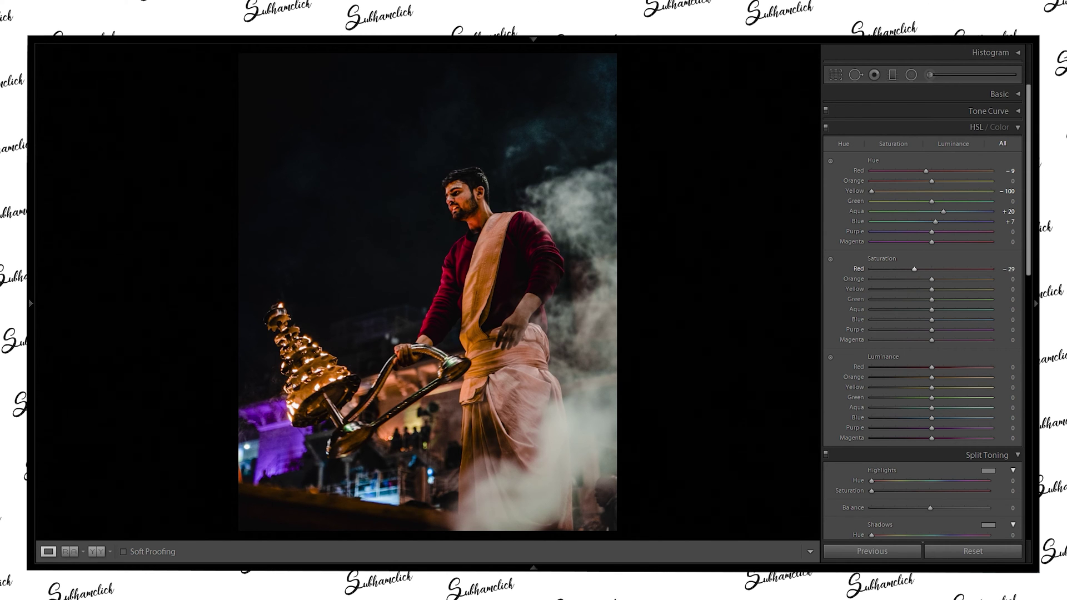
pyautogui.press('Down')
pyautogui.press('Down')
pyautogui.press('Down')
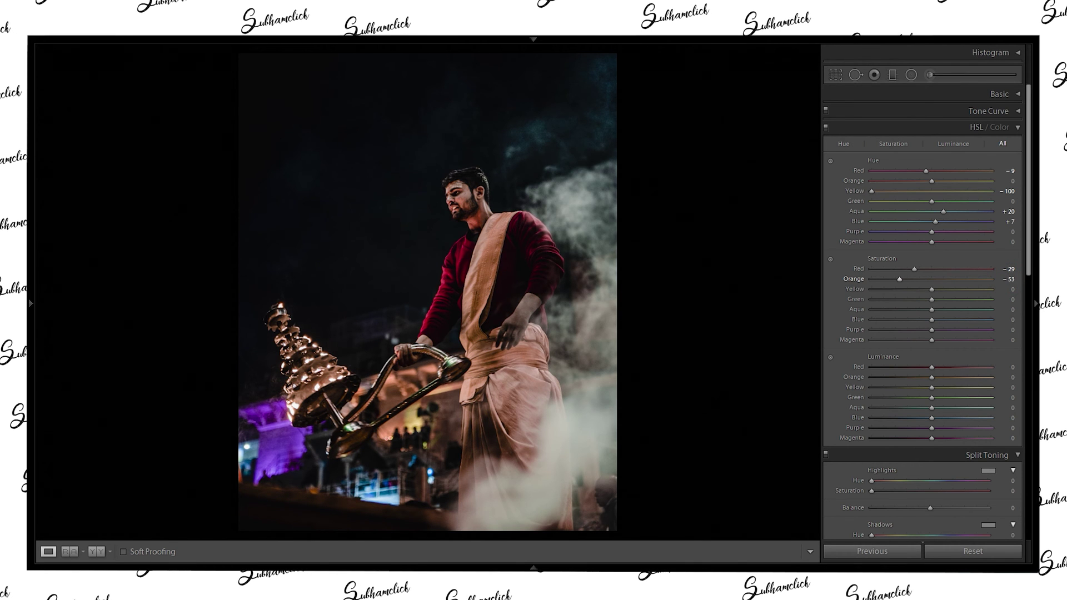
pyautogui.moveTo(1005, 280); pyautogui.dragTo(1004, 279)
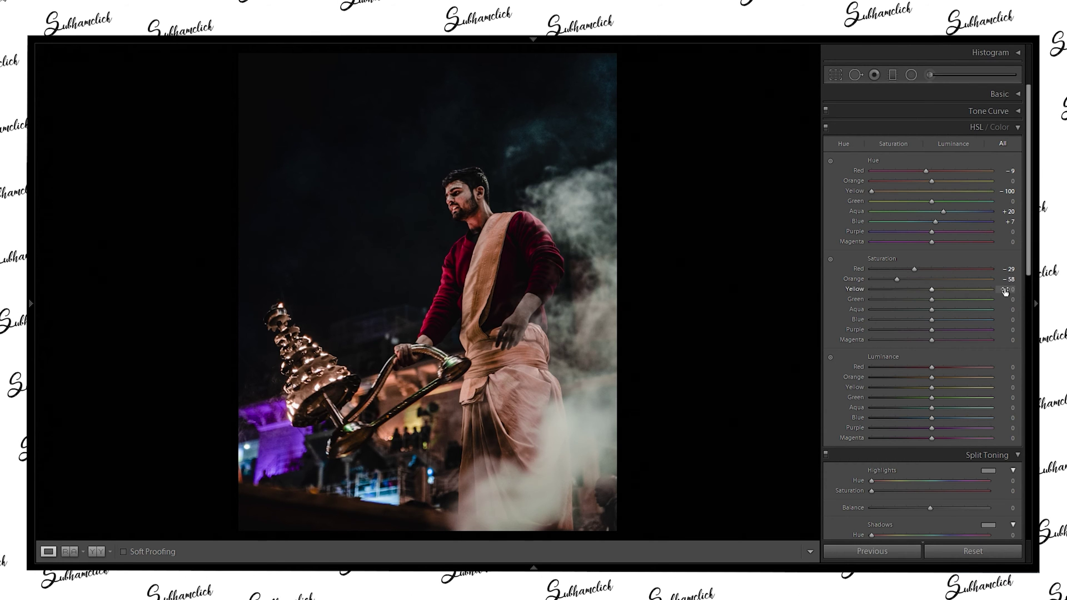
# Set Yellow saturation −55, Green −100, Aqua +9 and Blue −37.
pyautogui.moveTo(1005, 291); pyautogui.dragTo(991, 291)
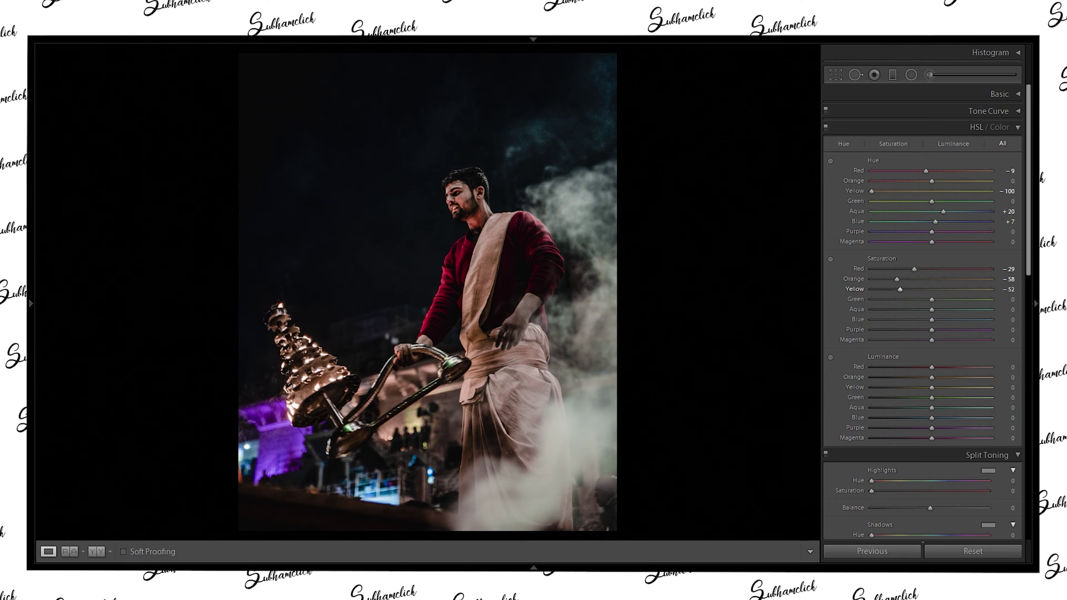
pyautogui.moveTo(975, 291); pyautogui.dragTo(975, 292)
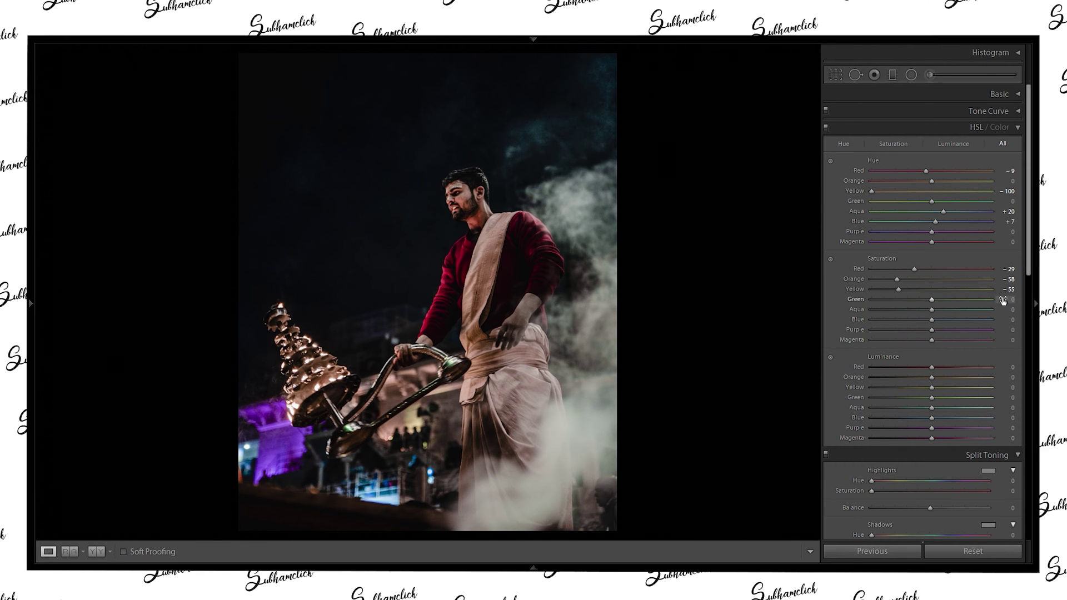
pyautogui.click(1003, 300)
pyautogui.write('-12')
pyautogui.press('Return')
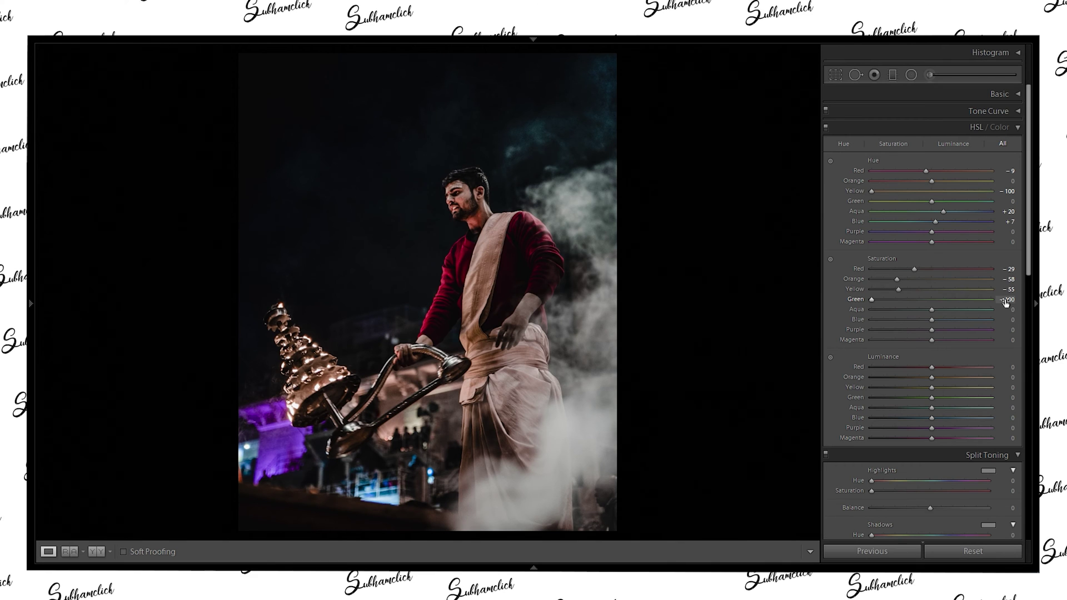
pyautogui.moveTo(1008, 310); pyautogui.dragTo(1015, 311)
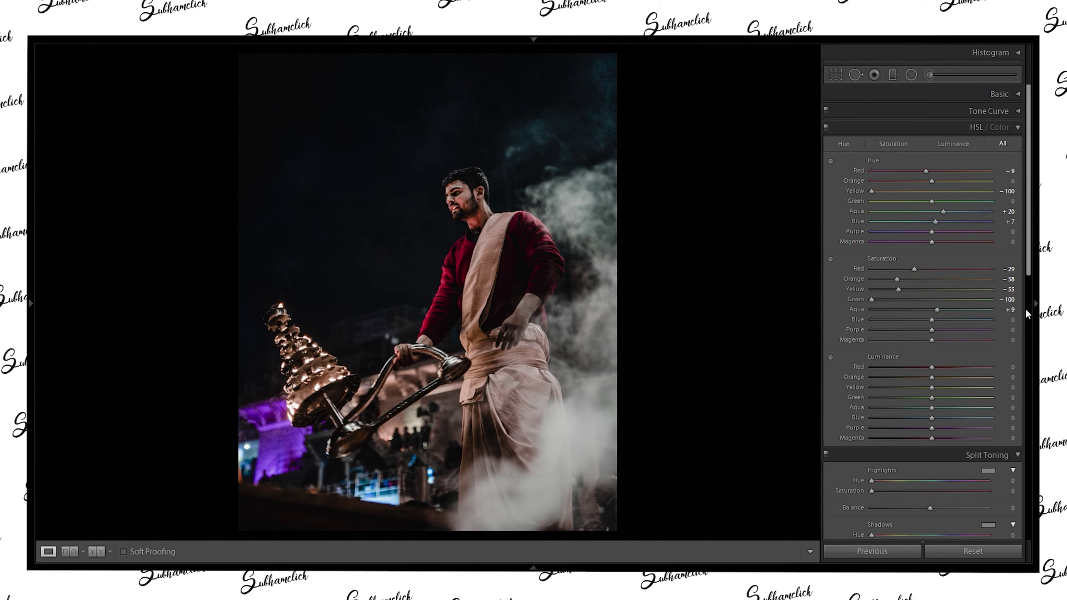
pyautogui.moveTo(1007, 323); pyautogui.dragTo(986, 321)
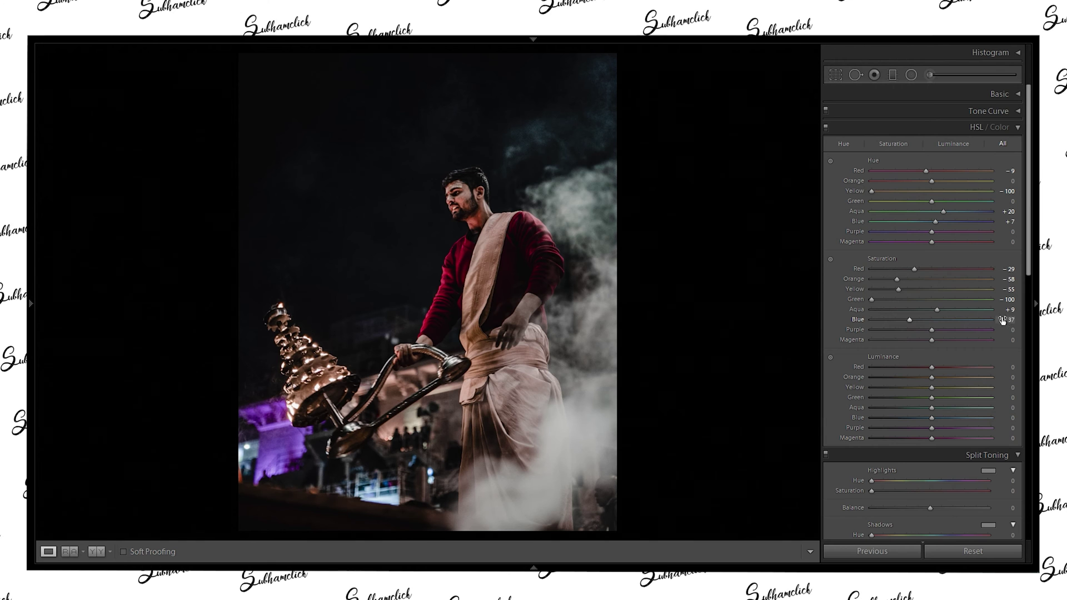
pyautogui.scroll(-2, 951, 359)
pyautogui.scroll(2, 951, 358)
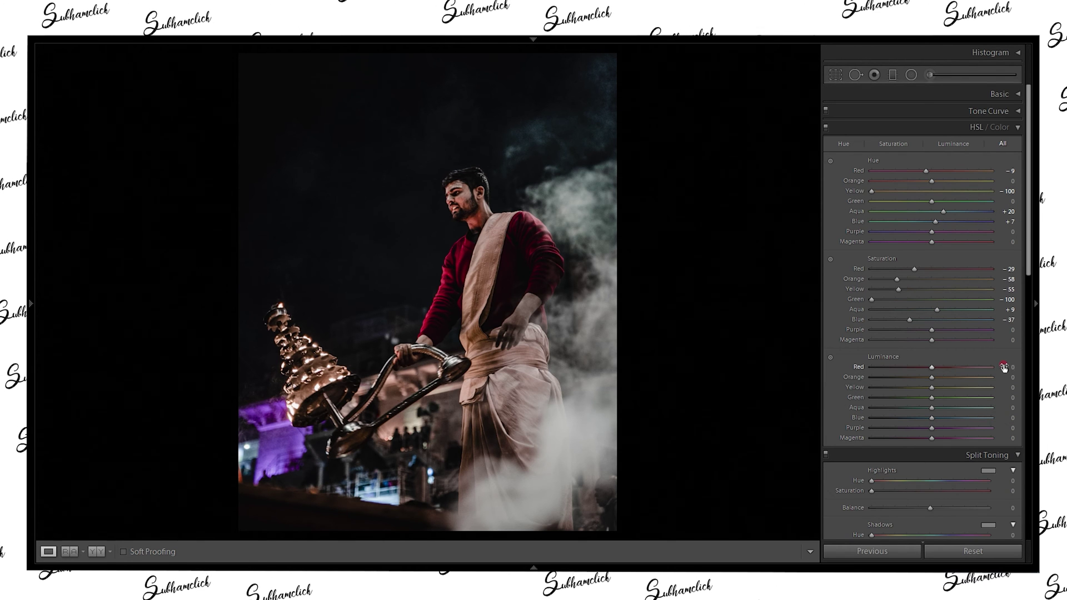
# Set HSL luminance Red +36, Orange +24, Yellow +56, Green −100, Aqua +100, Blue +7.
pyautogui.moveTo(1001, 367); pyautogui.dragTo(1007, 367)
pyautogui.moveTo(933, 368); pyautogui.dragTo(952, 367)
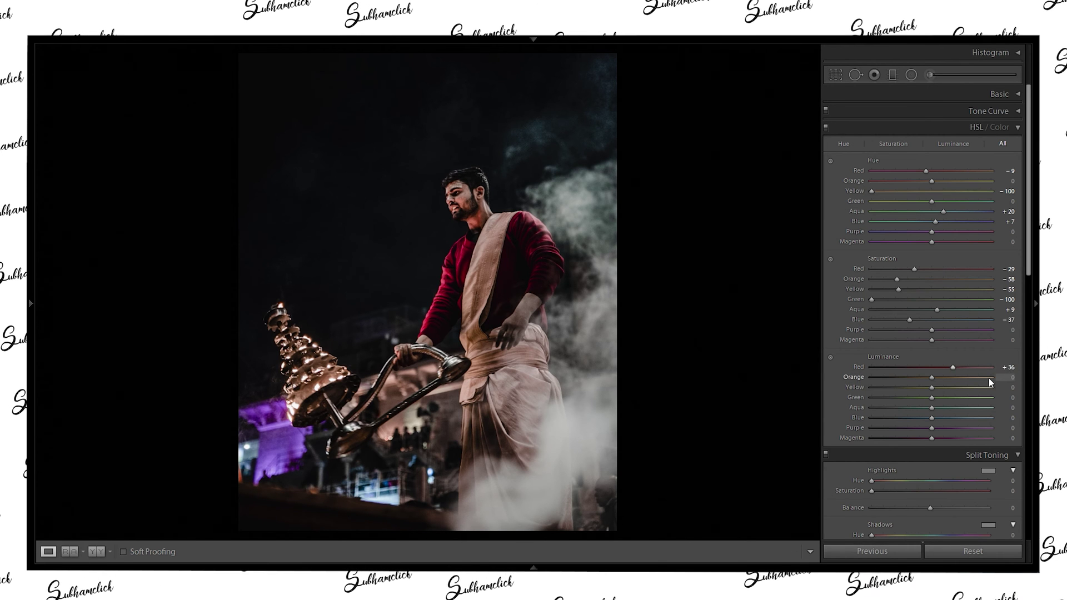
pyautogui.moveTo(1005, 375); pyautogui.dragTo(1035, 387)
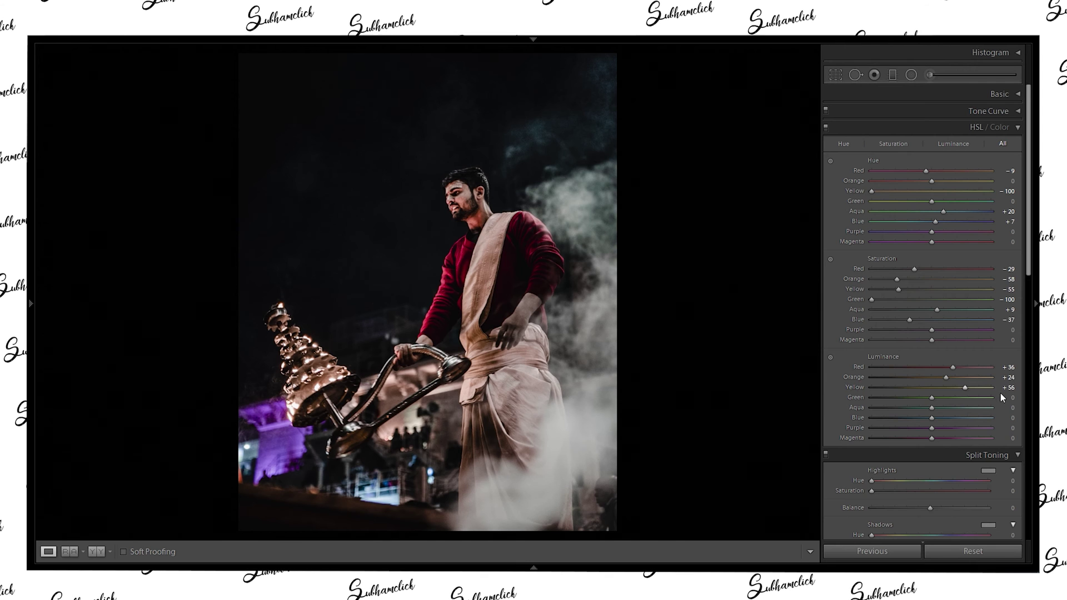
pyautogui.moveTo(1007, 399); pyautogui.dragTo(948, 398)
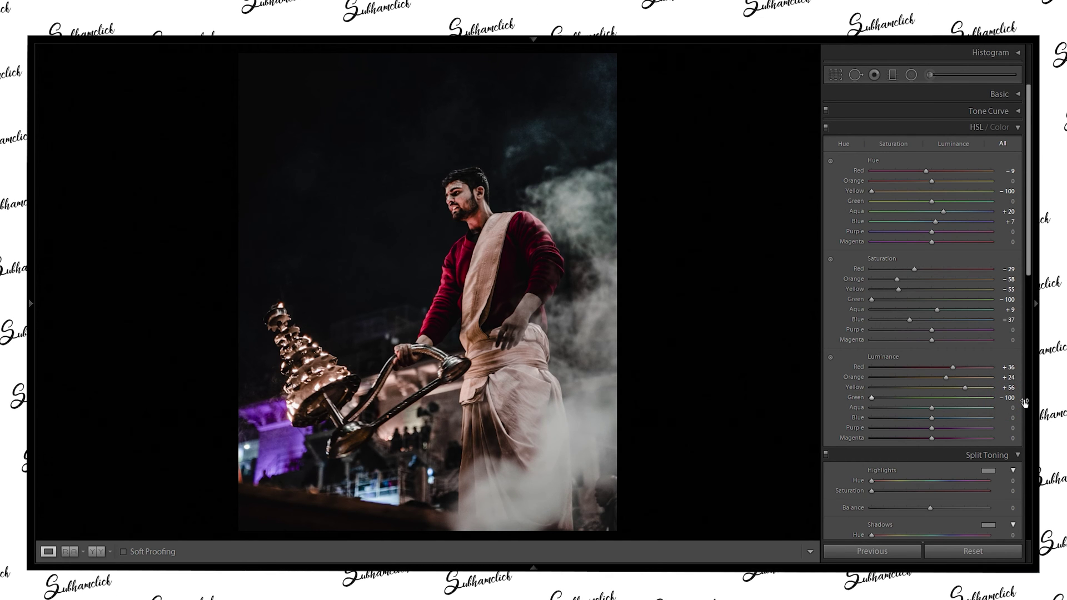
pyautogui.moveTo(1004, 409); pyautogui.dragTo(977, 407)
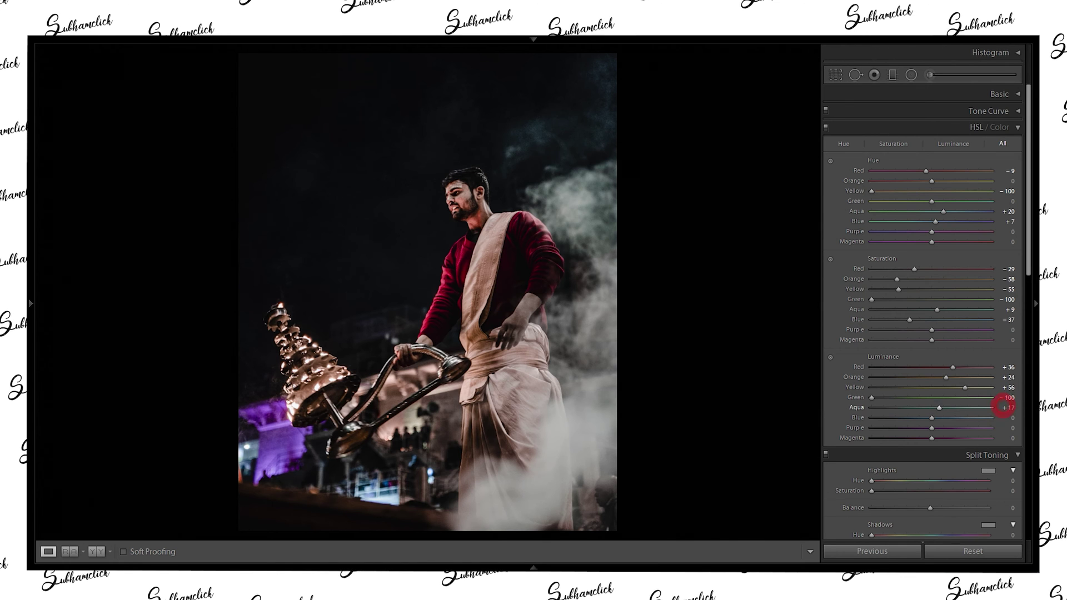
pyautogui.scroll(-3, 969, 400)
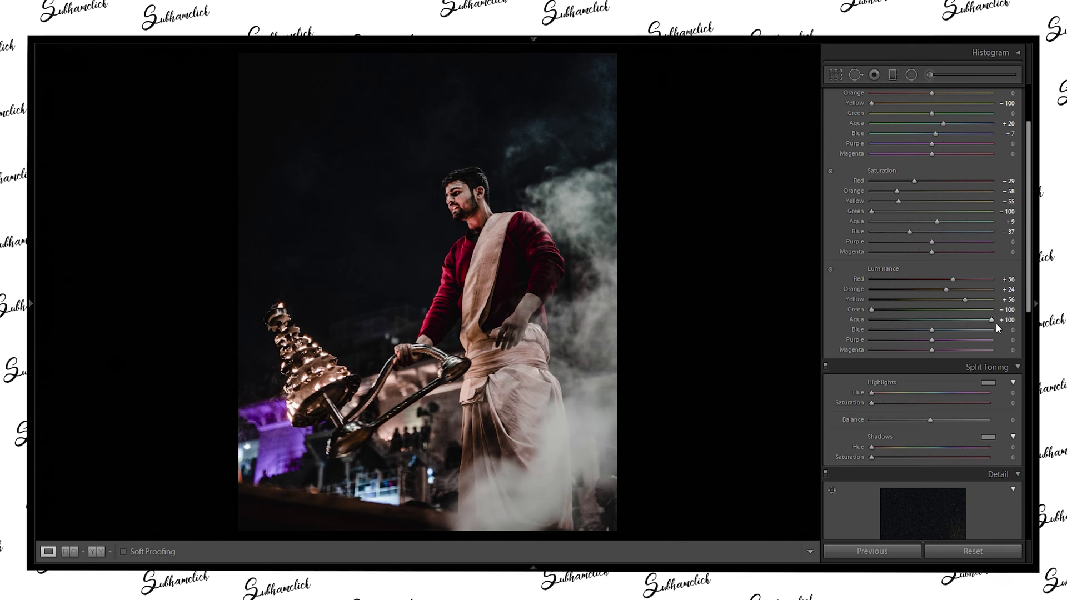
pyautogui.moveTo(999, 331); pyautogui.dragTo(1001, 331)
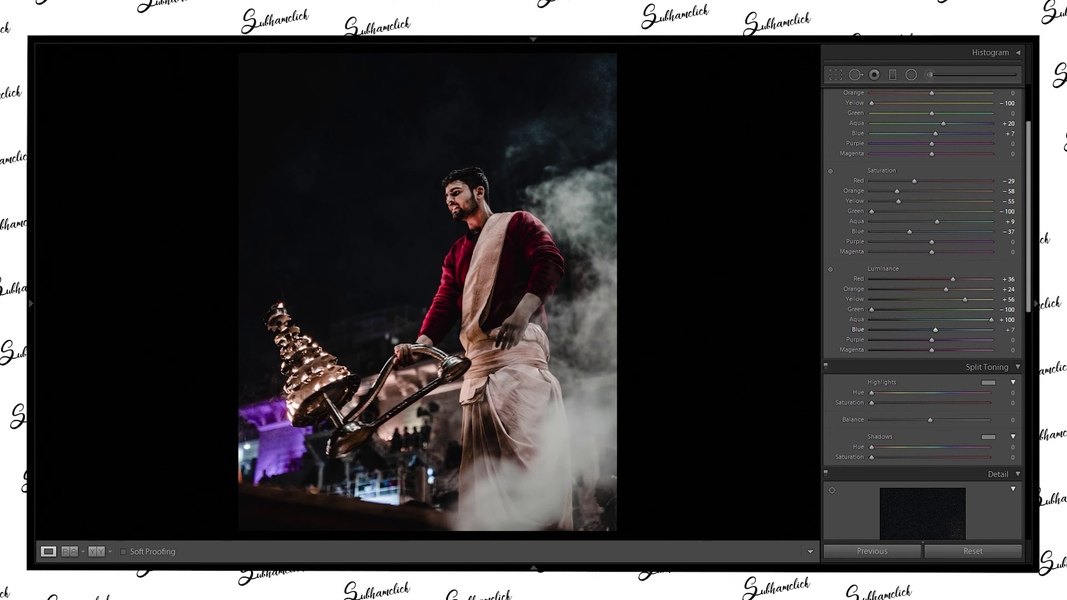
pyautogui.moveTo(1026, 290); pyautogui.dragTo(1029, 373)
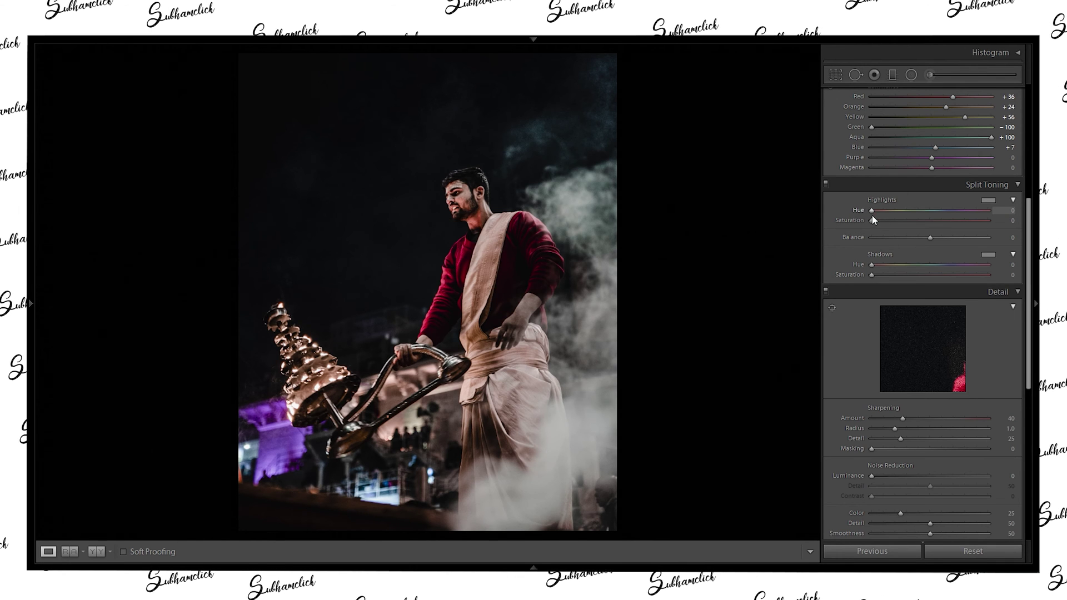
# Set Split Toning Highlights Hue to 57 and Highlights Saturation to 24.
pyautogui.moveTo(871, 220); pyautogui.dragTo(930, 225)
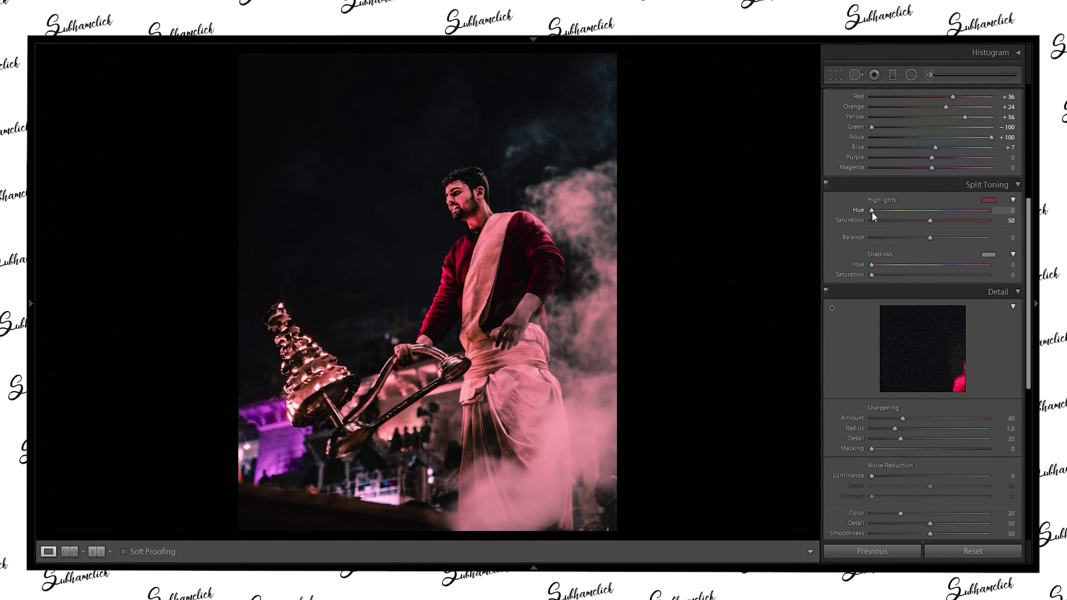
pyautogui.moveTo(871, 212); pyautogui.dragTo(891, 211)
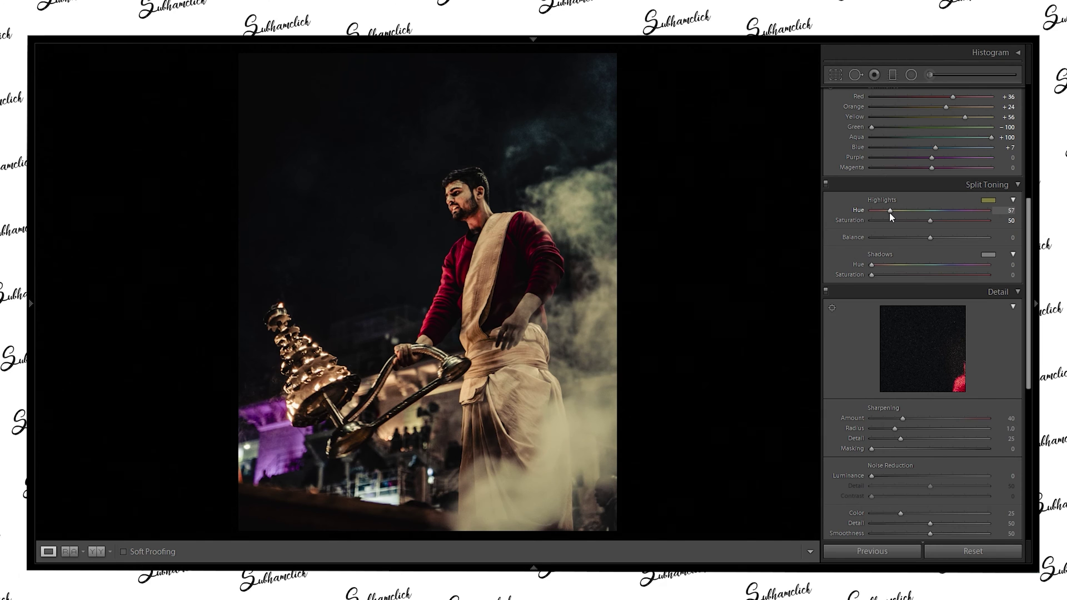
pyautogui.click(930, 222)
pyautogui.moveTo(929, 221); pyautogui.dragTo(905, 228)
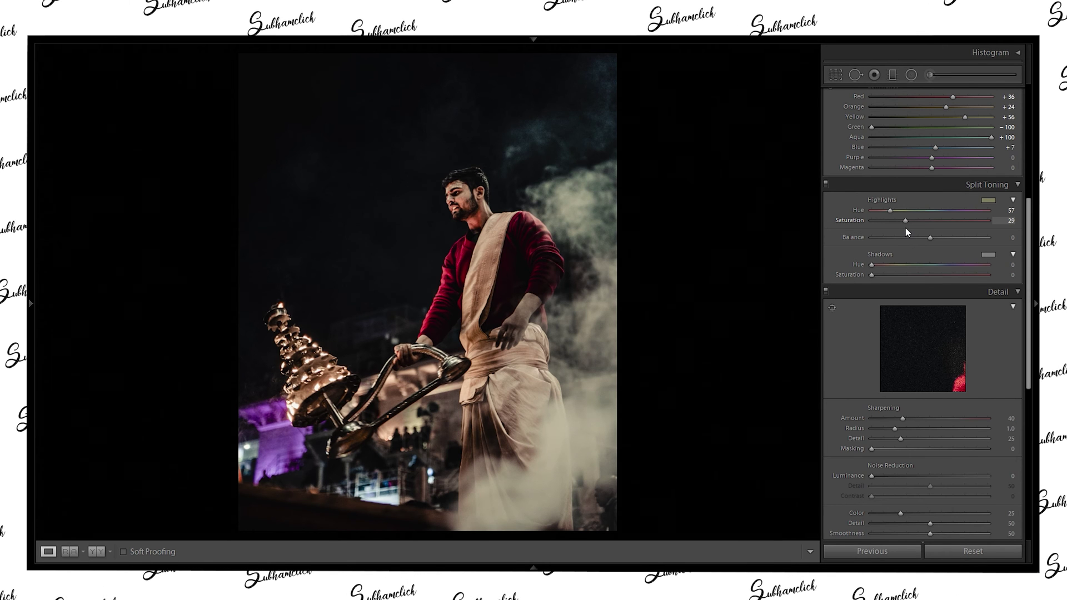
pyautogui.moveTo(903, 229); pyautogui.dragTo(899, 227)
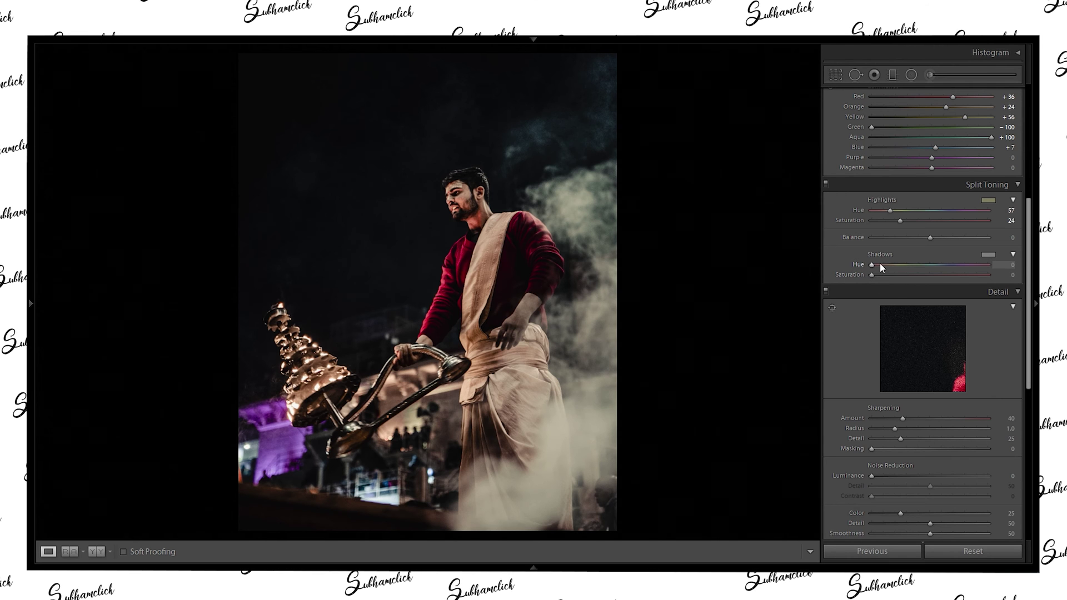
# Set Split Toning Shadows Hue to 231 with Shadows Saturation around 11.
pyautogui.moveTo(872, 275); pyautogui.dragTo(930, 275)
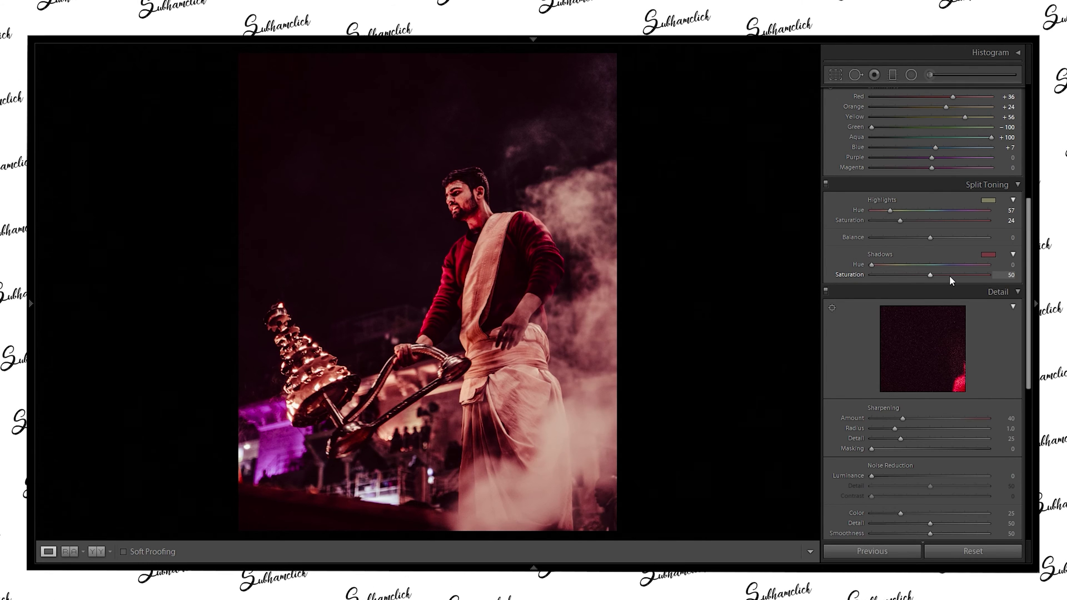
pyautogui.moveTo(892, 264); pyautogui.dragTo(932, 266)
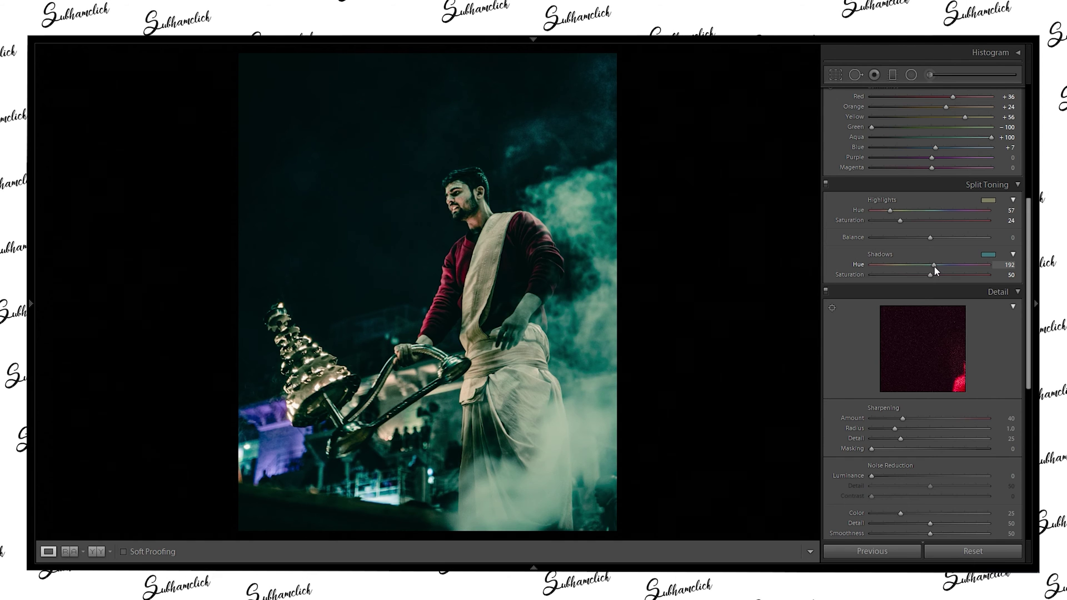
pyautogui.moveTo(934, 265); pyautogui.dragTo(936, 266)
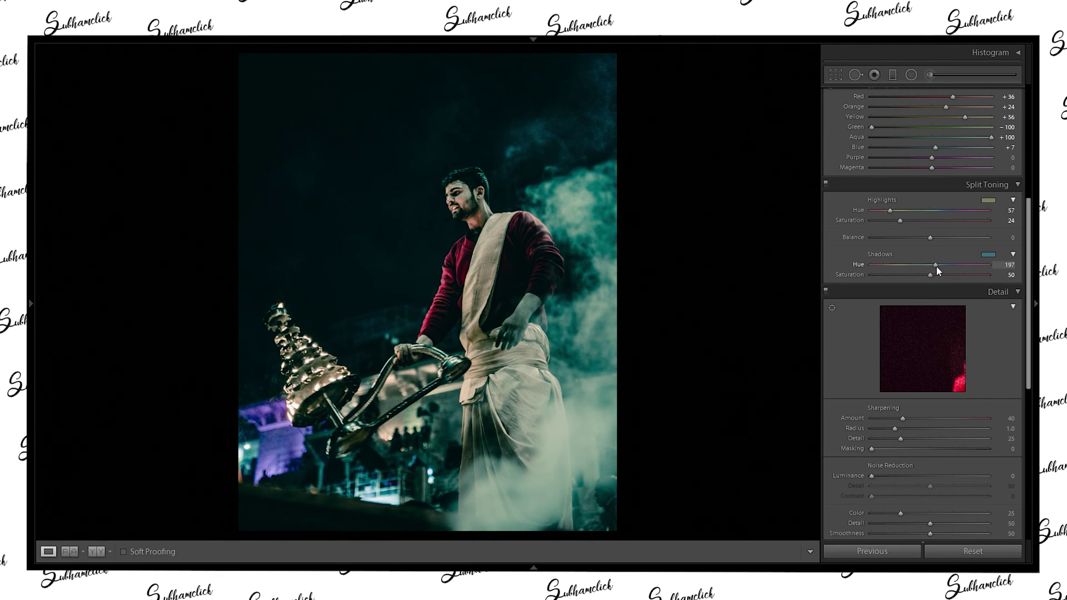
pyautogui.moveTo(935, 267); pyautogui.dragTo(948, 265)
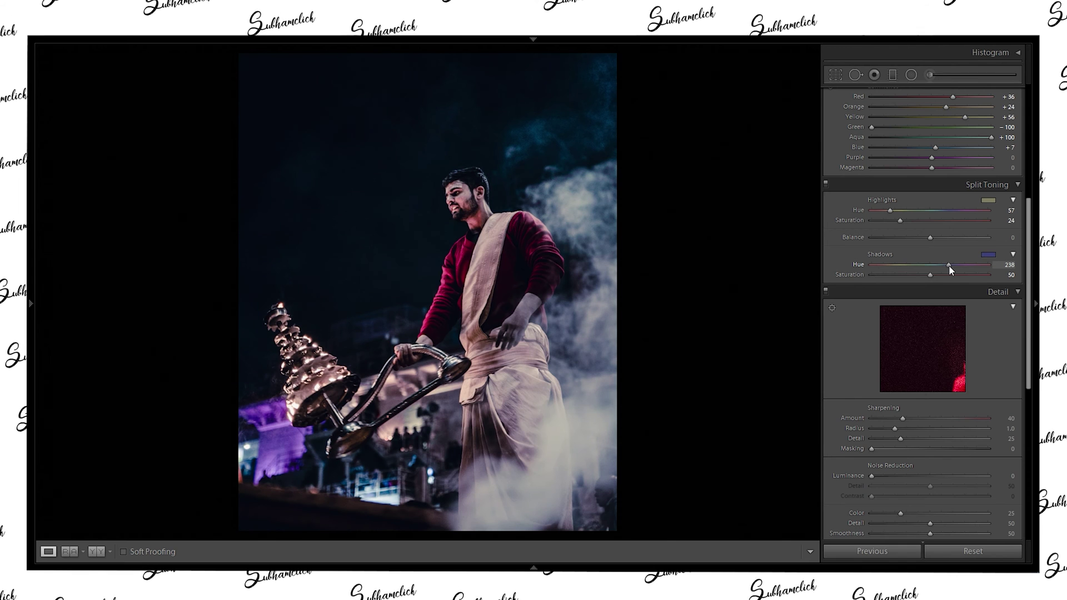
pyautogui.moveTo(947, 265); pyautogui.dragTo(947, 266)
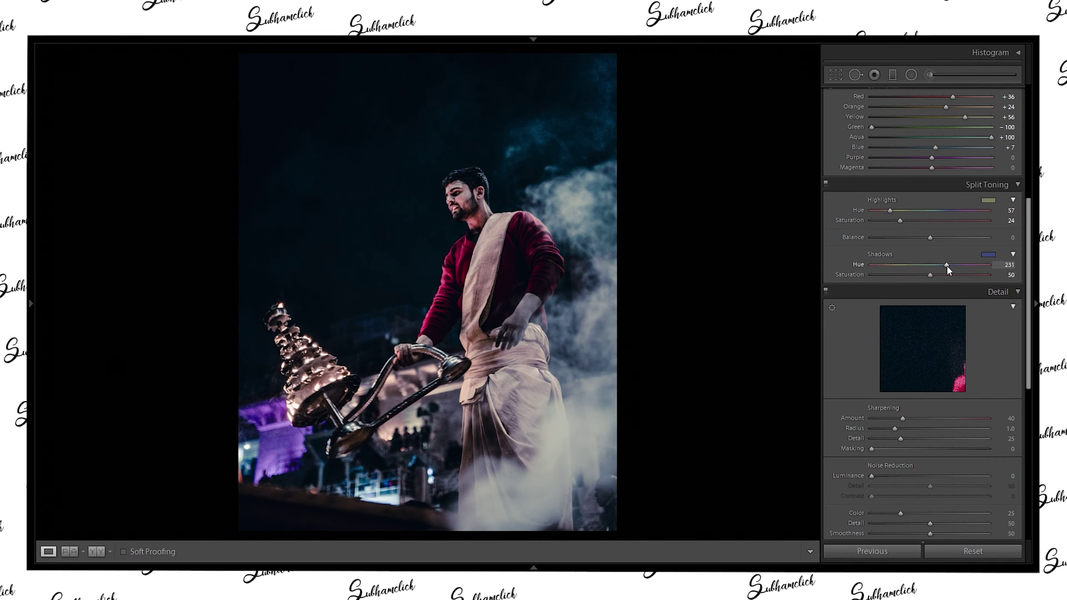
pyautogui.moveTo(930, 276); pyautogui.dragTo(871, 276)
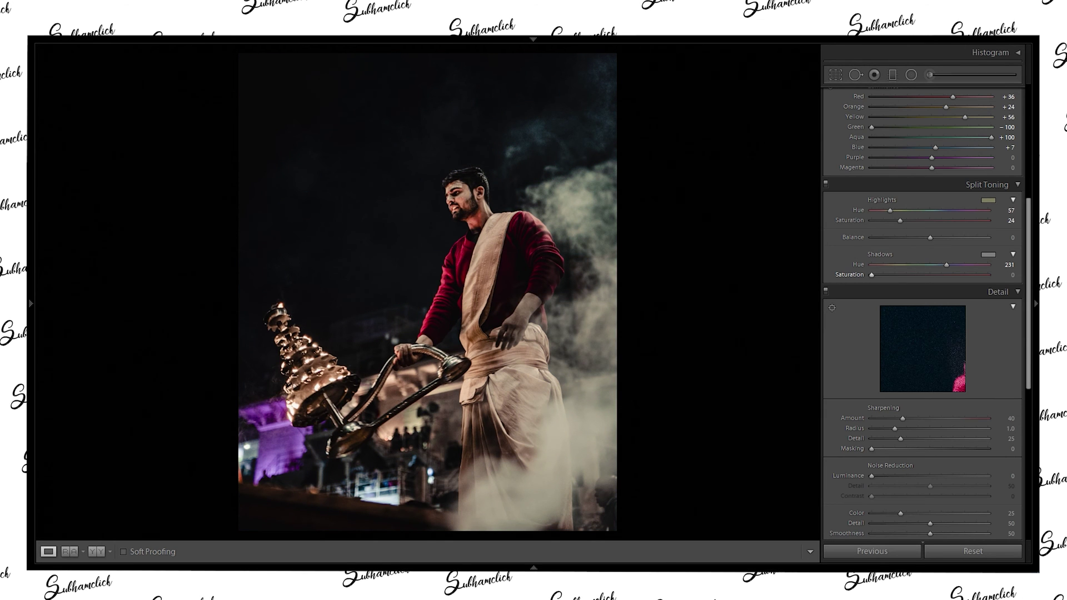
pyautogui.press('Up')
pyautogui.press('Up')
pyautogui.press('Up')
pyautogui.press('Up')
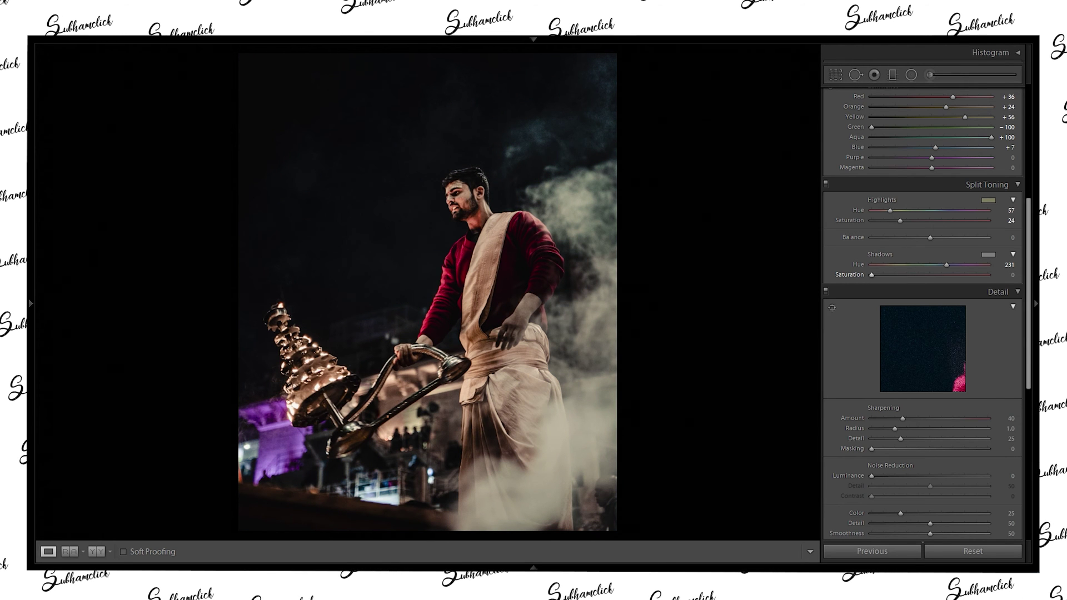
pyautogui.press('Up')
pyautogui.press('Up')
pyautogui.press('Up')
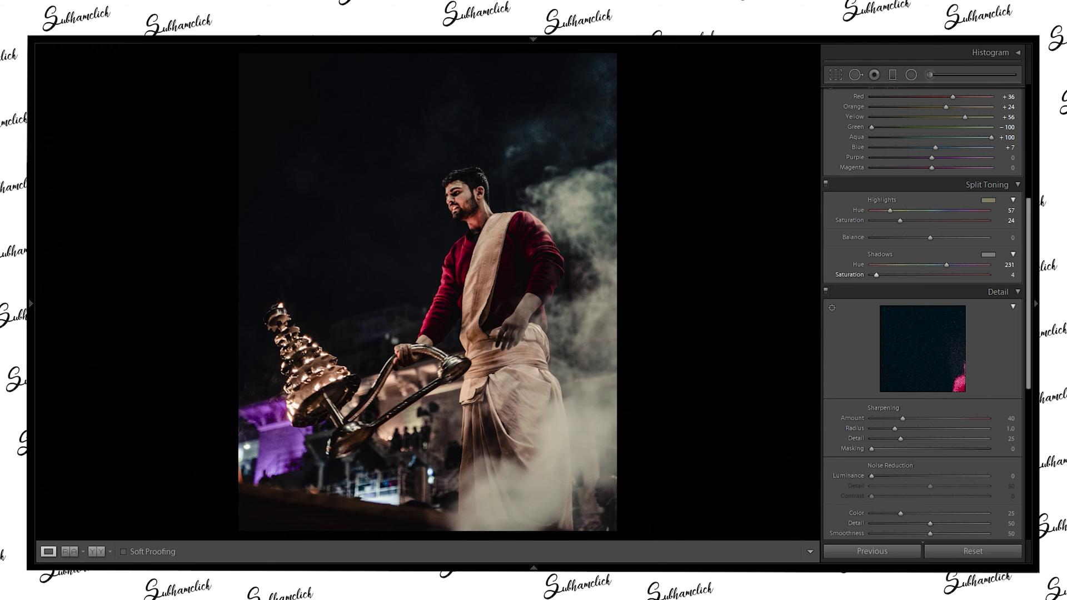
pyautogui.press('Up')
pyautogui.press('Up')
pyautogui.press('Up')
pyautogui.press('Up')
pyautogui.press('Up')
pyautogui.press('Up')
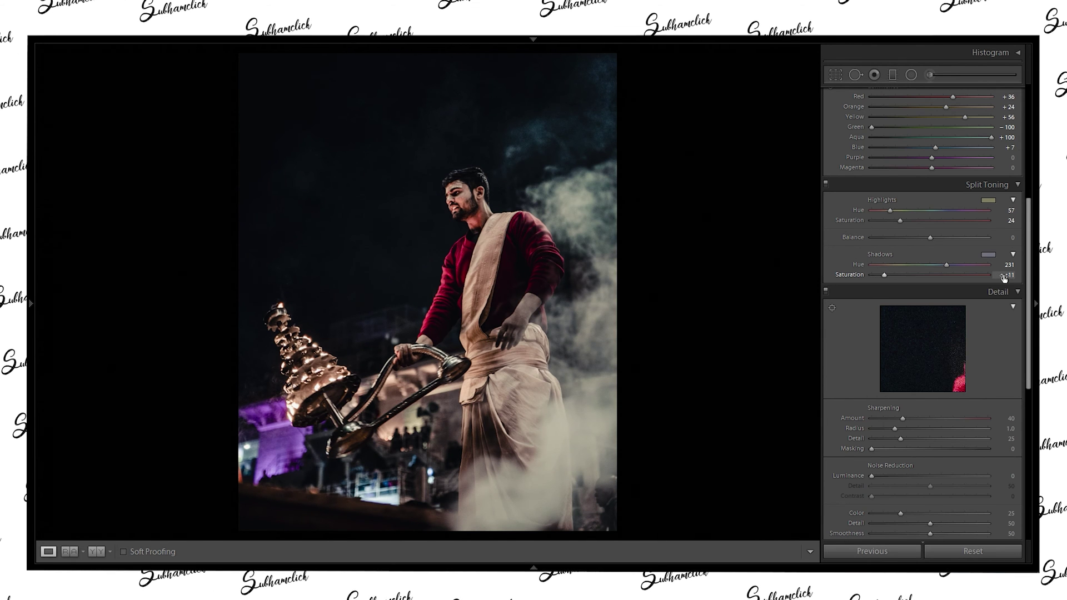
# Set the Calibration Shadows Tint to −15, pushing shadows toward green.
pyautogui.scroll(-6, 895, 425)
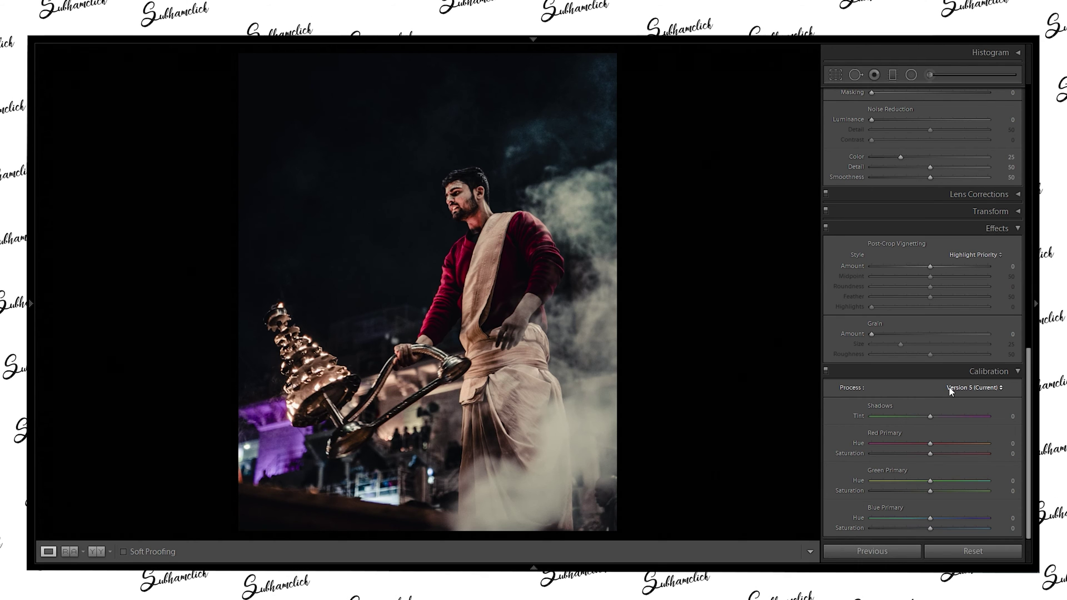
pyautogui.click(1008, 416)
pyautogui.click(1009, 401)
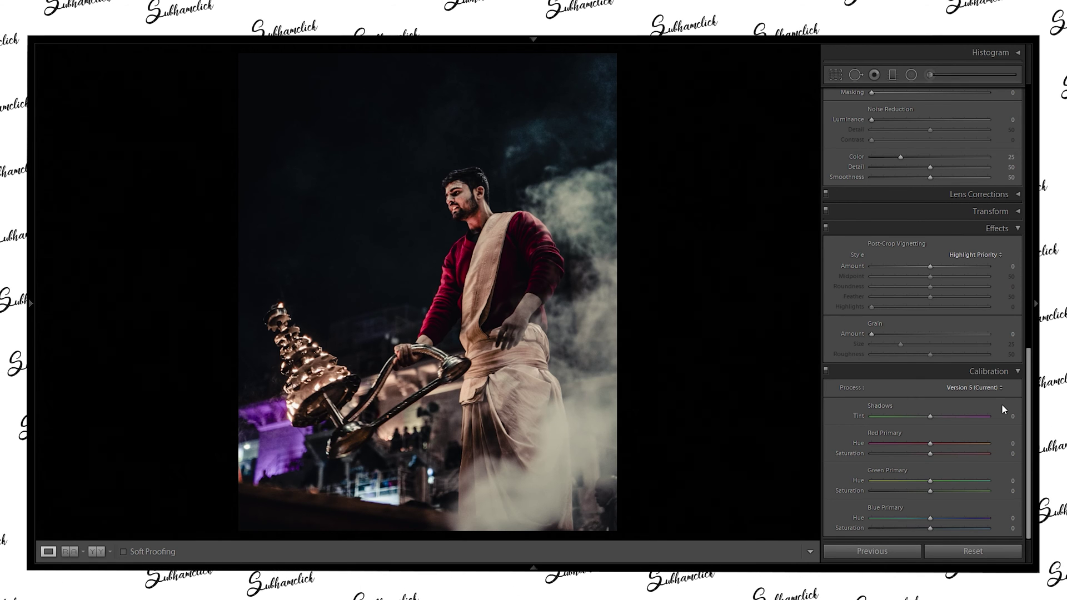
pyautogui.moveTo(929, 416); pyautogui.dragTo(919, 415)
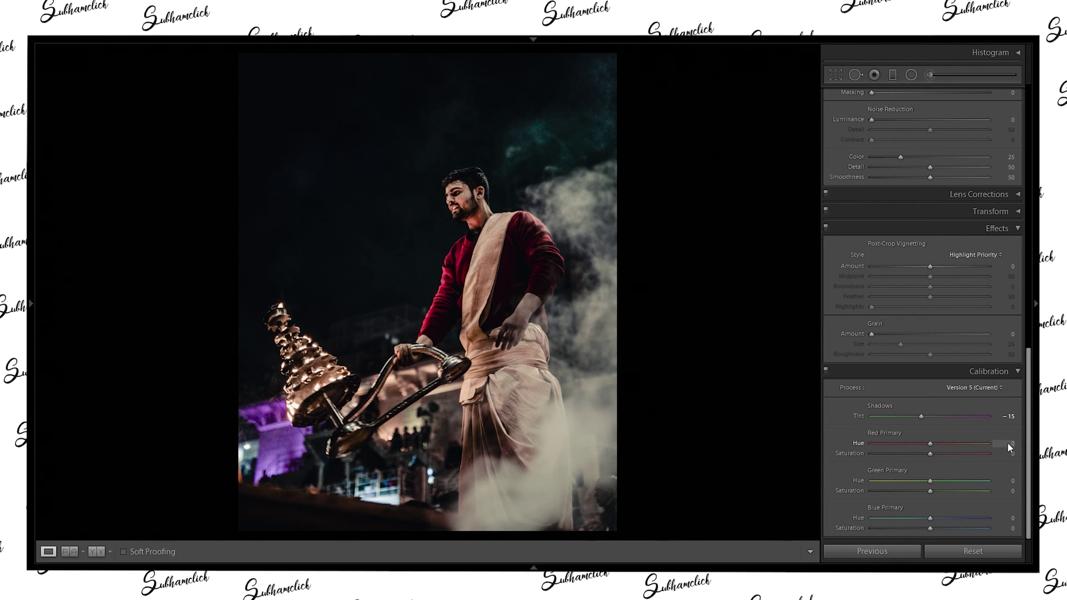
# Try several Red Primary Hue values with the arrow keys, then enter 51.
pyautogui.moveTo(1001, 445); pyautogui.dragTo(1000, 444)
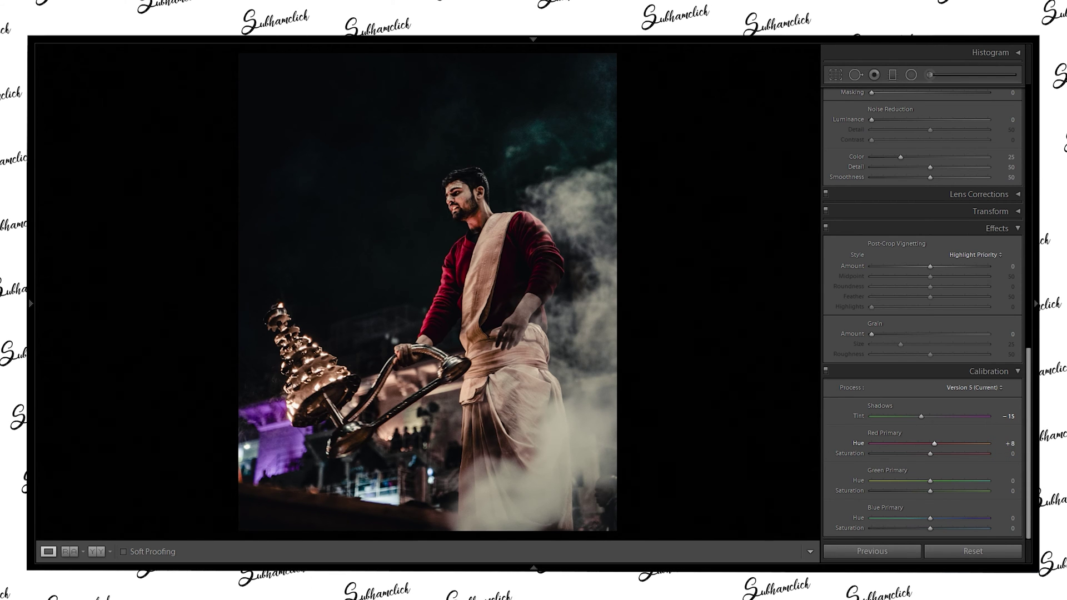
pyautogui.moveTo(935, 444); pyautogui.dragTo(939, 444)
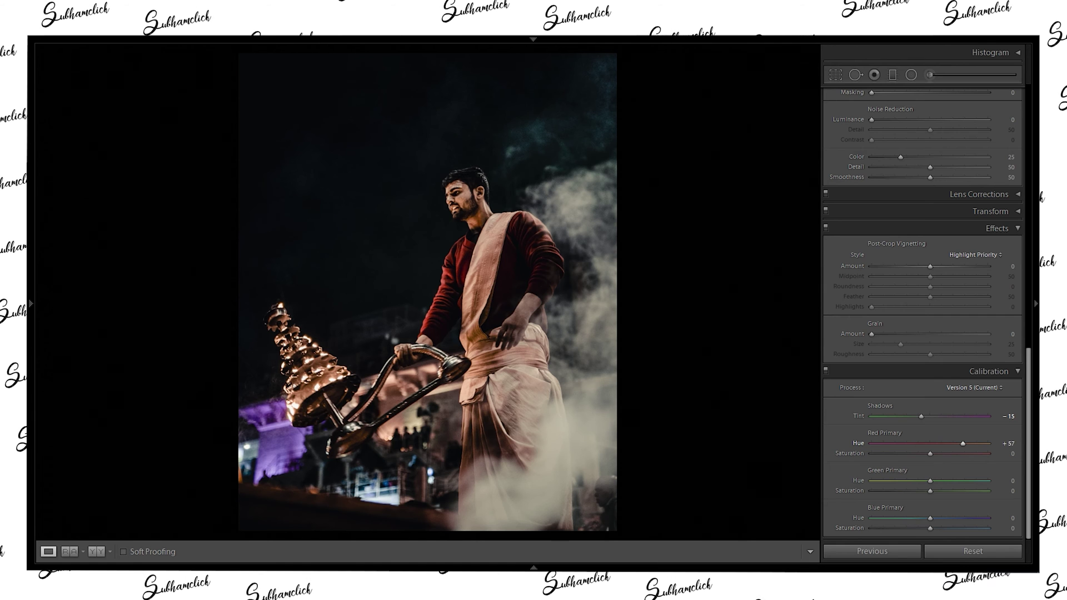
pyautogui.press('Up')
pyautogui.press('Up')
pyautogui.press('Up')
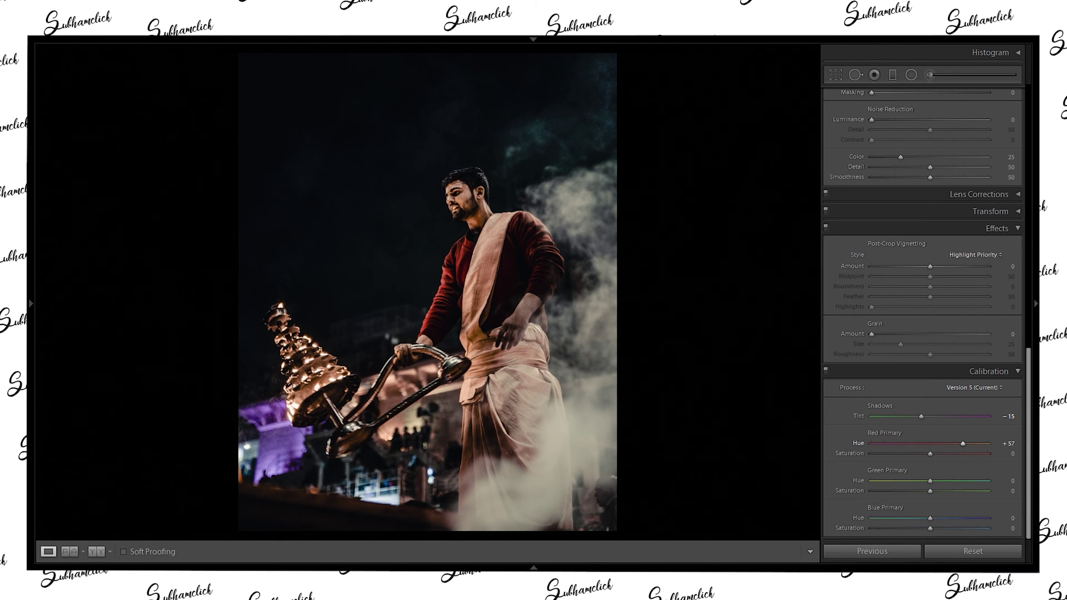
pyautogui.press('Up')
pyautogui.press('Up')
pyautogui.press('Up')
pyautogui.press('Up')
pyautogui.press('Up')
pyautogui.press('Up')
pyautogui.press('Up')
pyautogui.press('Up')
pyautogui.press('Up')
pyautogui.press('Up')
pyautogui.press('Up')
pyautogui.press('Up')
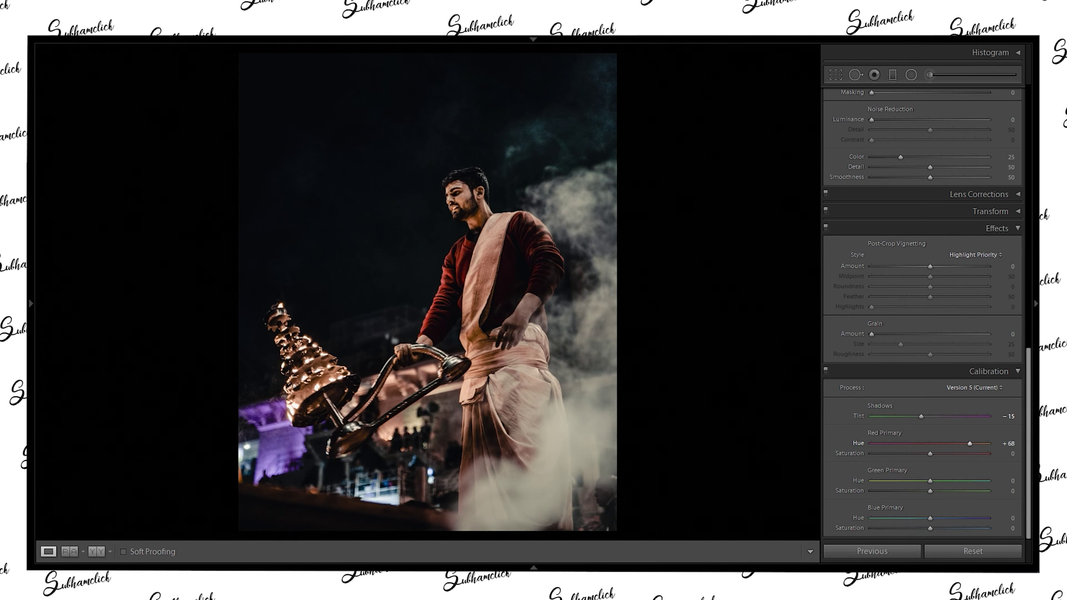
pyautogui.press('Down')
pyautogui.press('Down')
pyautogui.press('Down')
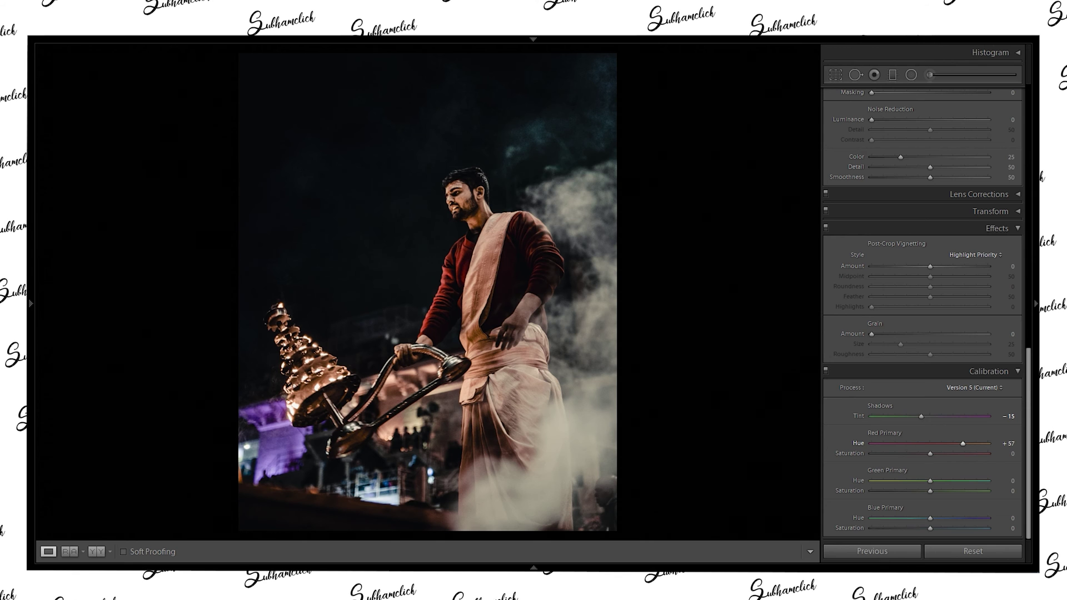
pyautogui.click(1006, 444)
pyautogui.write('51')
pyautogui.press('Return')
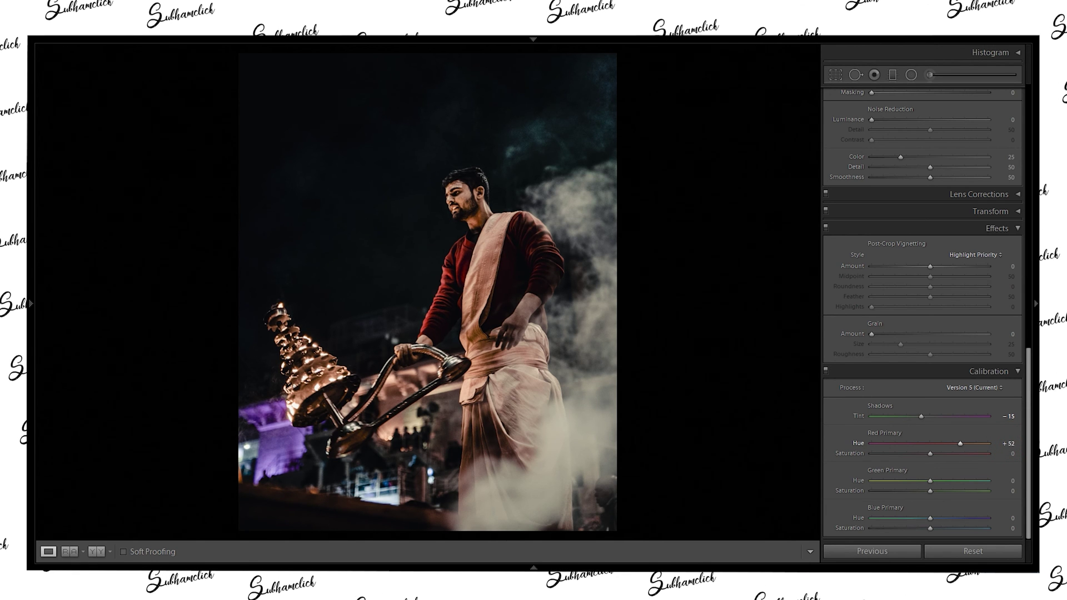
# Set Red Primary Hue +59, Saturation +15, and Green Primary Hue +63, Saturation −38.
pyautogui.moveTo(1003, 444); pyautogui.dragTo(1007, 444)
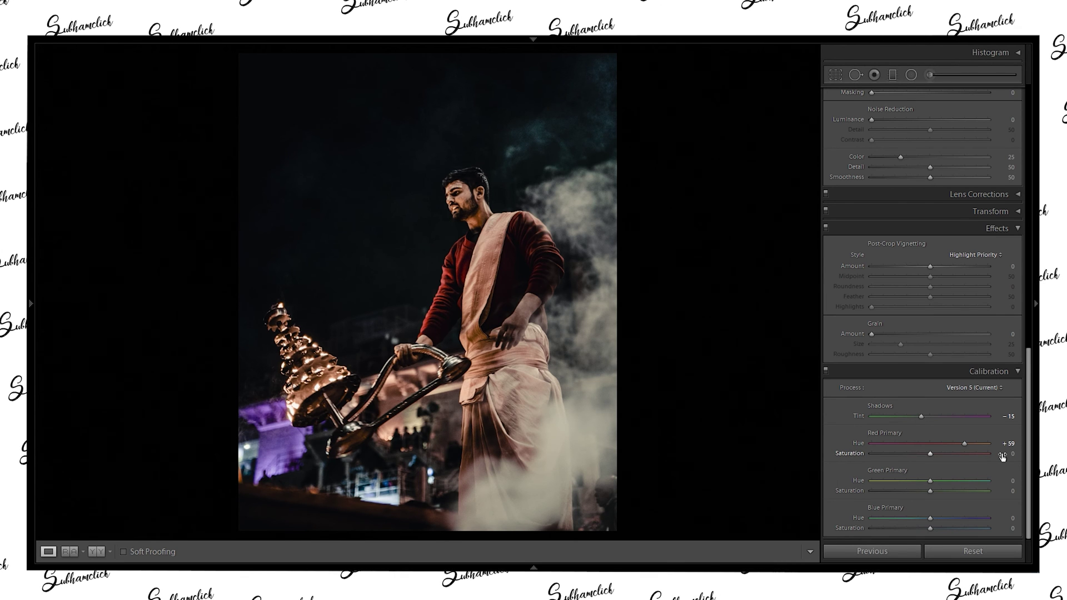
pyautogui.moveTo(1008, 454); pyautogui.dragTo(1018, 454)
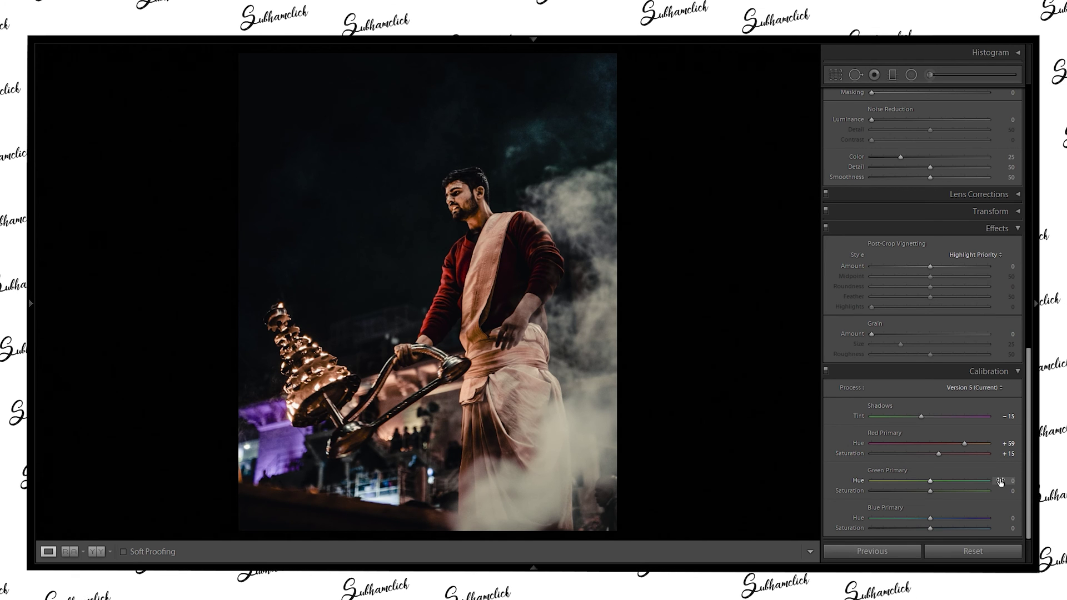
pyautogui.moveTo(999, 481); pyautogui.dragTo(1001, 480)
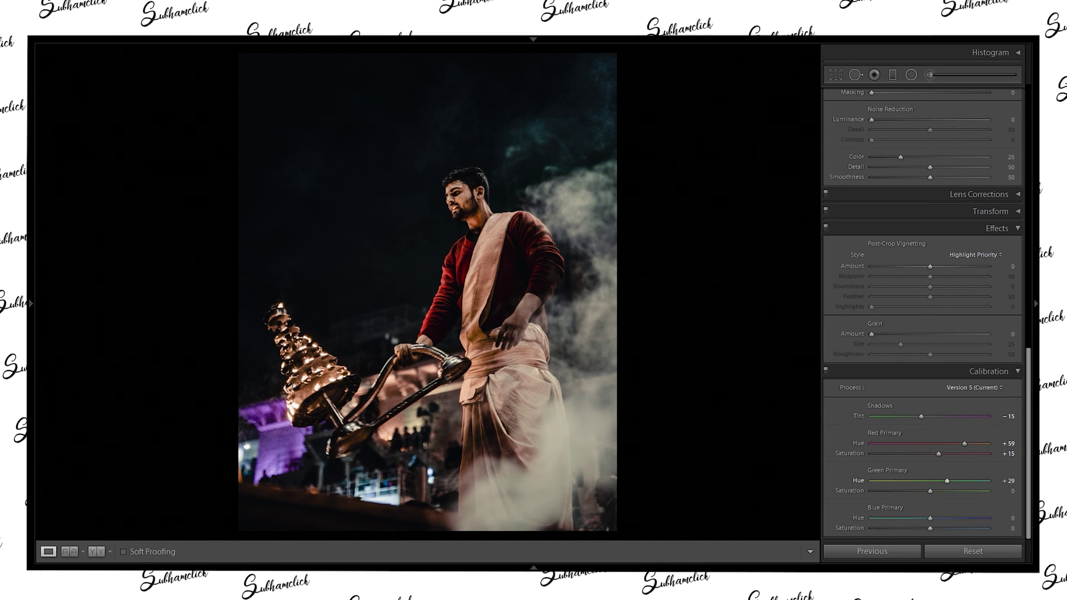
pyautogui.moveTo(954, 481); pyautogui.dragTo(966, 481)
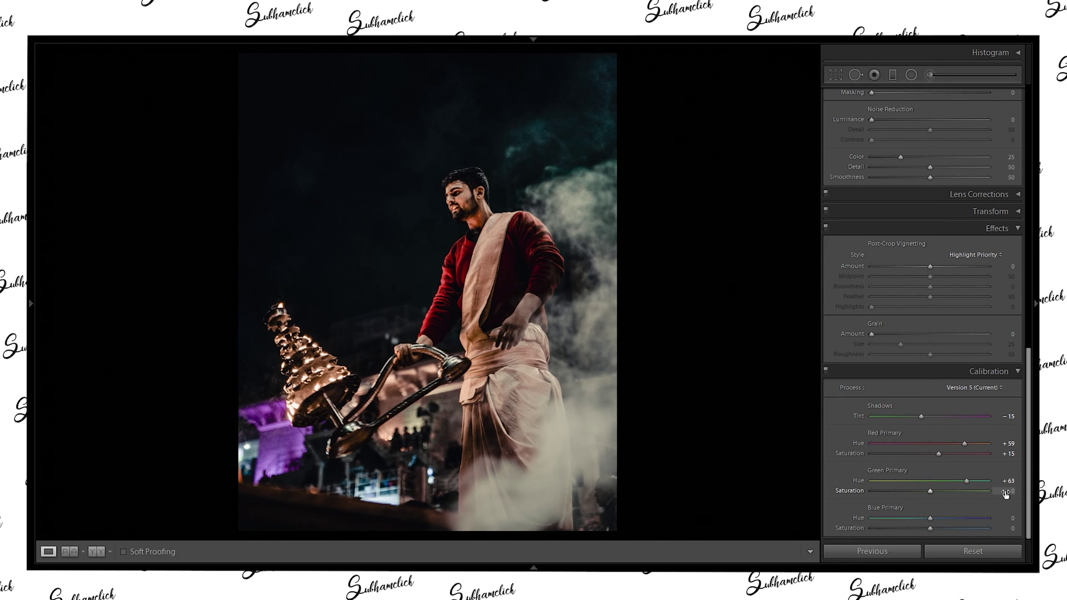
pyautogui.moveTo(1005, 493); pyautogui.dragTo(984, 494)
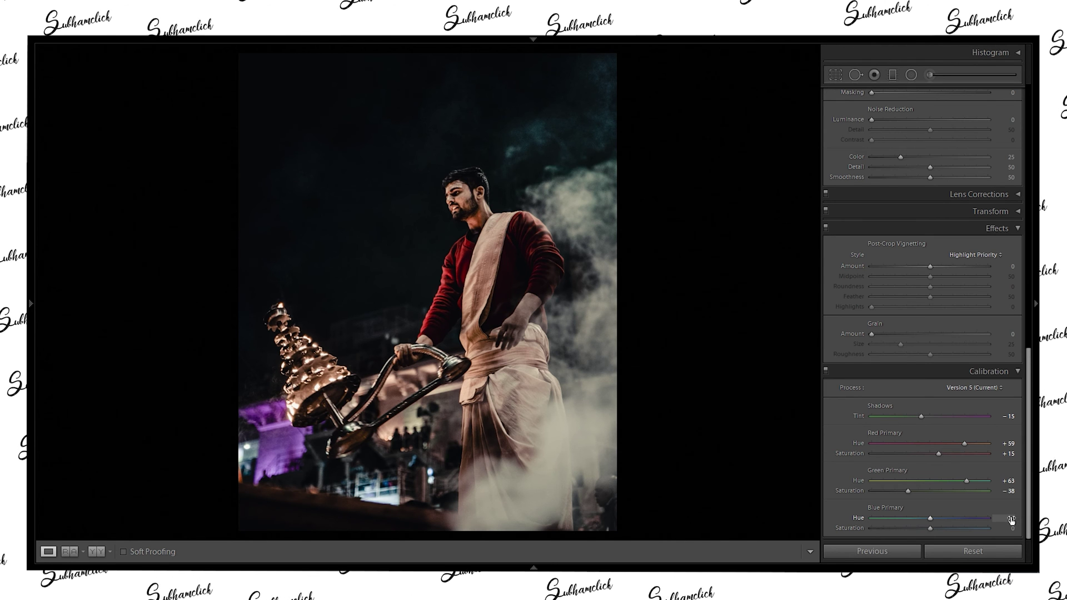
# Set Blue Primary Hue to −74 and Blue Primary Saturation to −34.
pyautogui.moveTo(1012, 518); pyautogui.dragTo(1006, 517)
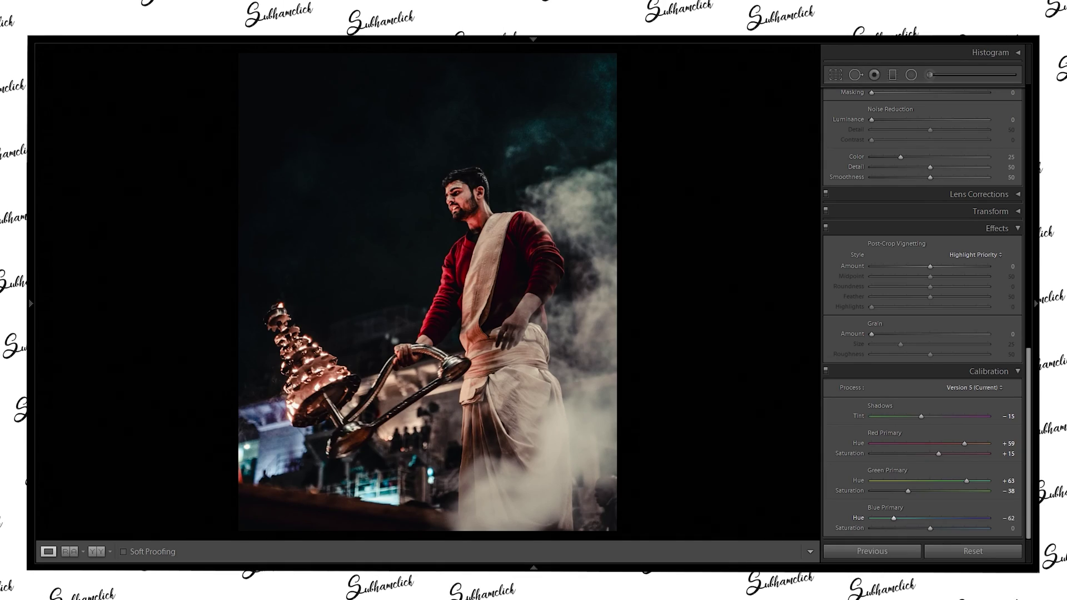
pyautogui.moveTo(890, 517); pyautogui.dragTo(887, 518)
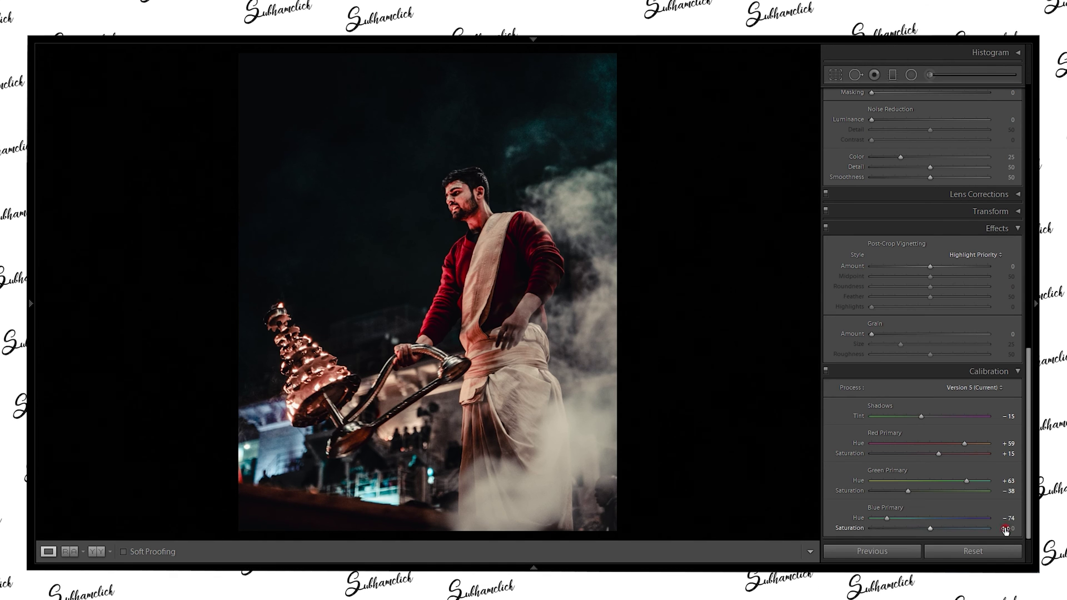
pyautogui.moveTo(1007, 528); pyautogui.dragTo(988, 525)
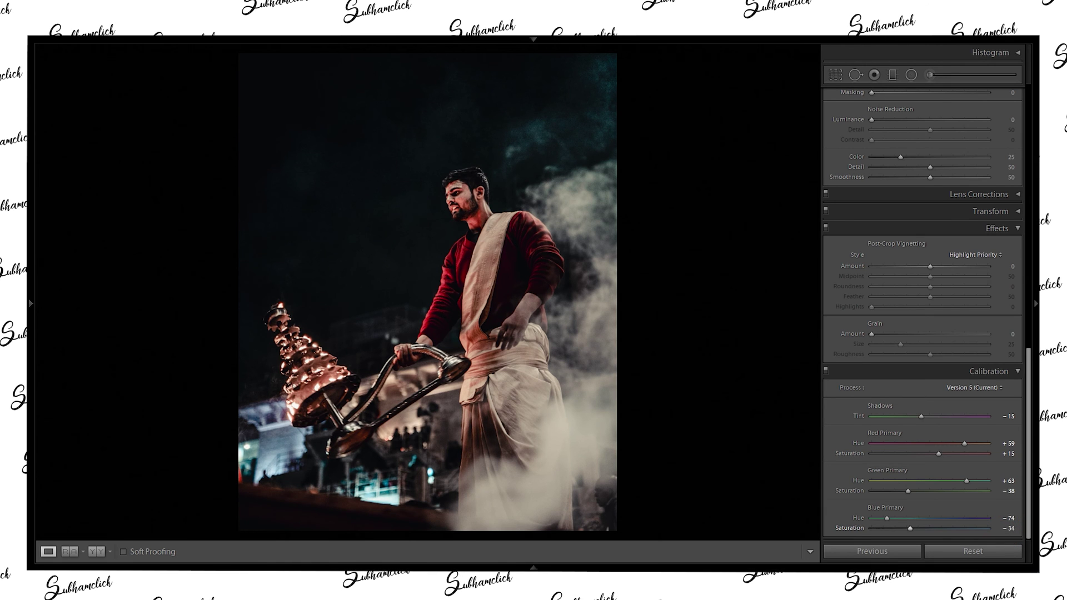
# Zoom to 1:1 and frame the man's face to inspect detail.
pyautogui.scroll(3, 902, 391)
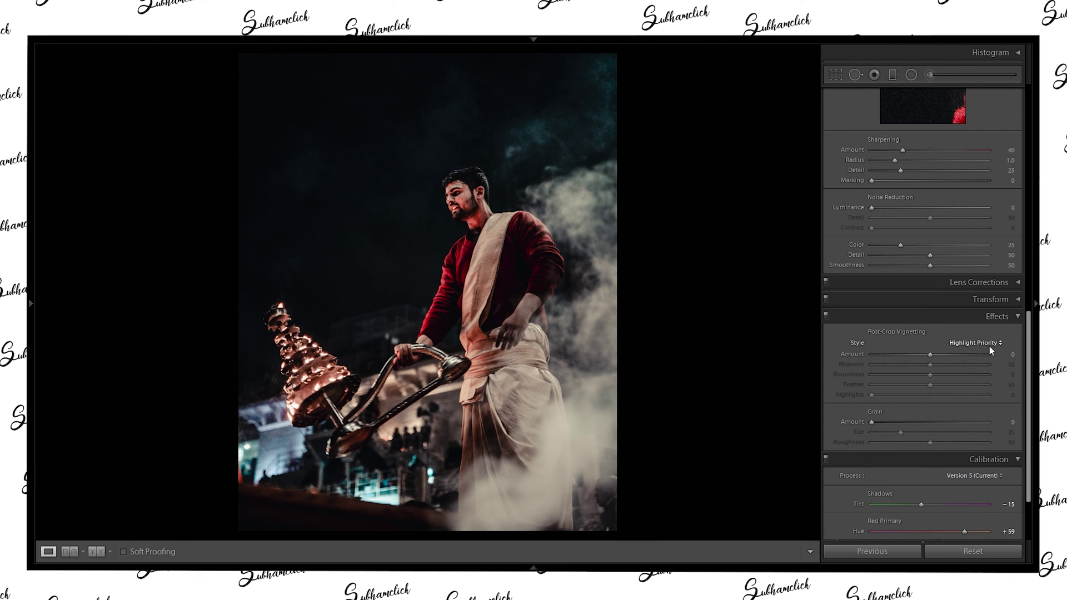
pyautogui.scroll(2, 932, 306)
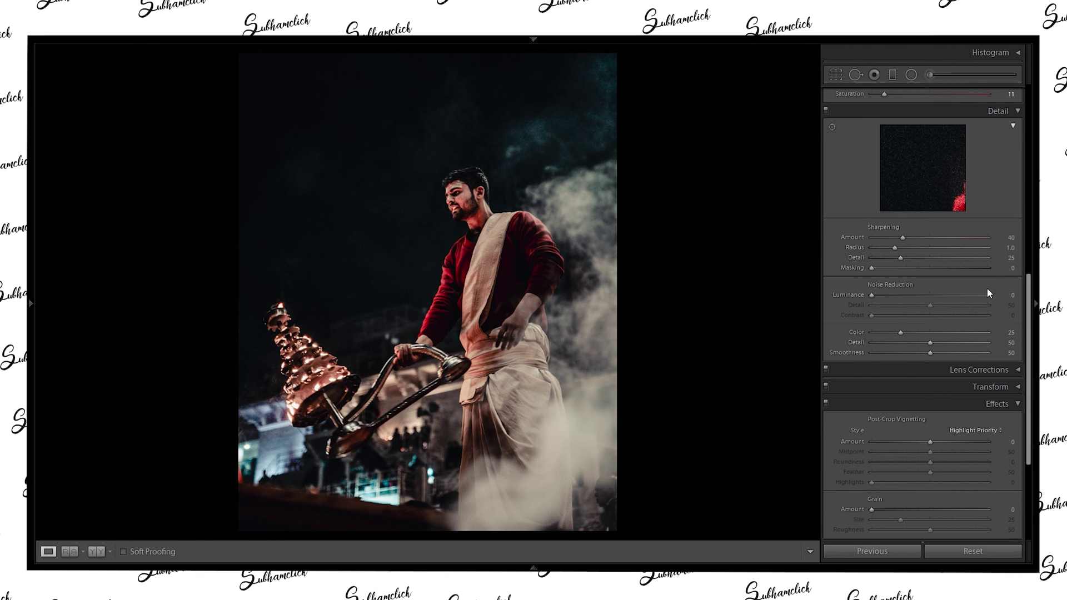
pyautogui.click(456, 195)
pyautogui.moveTo(545, 341); pyautogui.dragTo(611, 333)
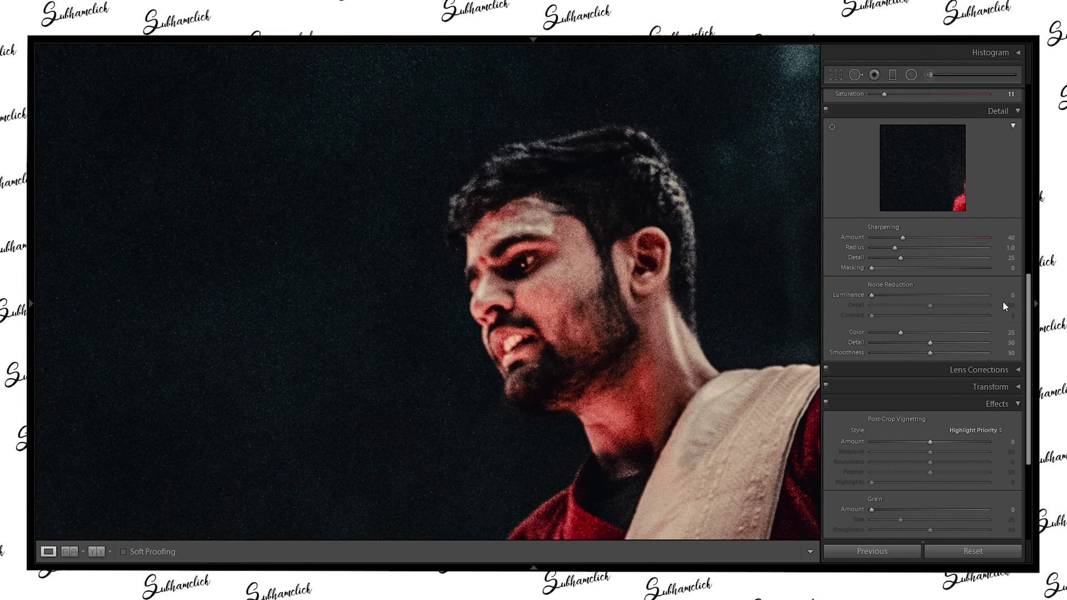
pyautogui.click(675, 305)
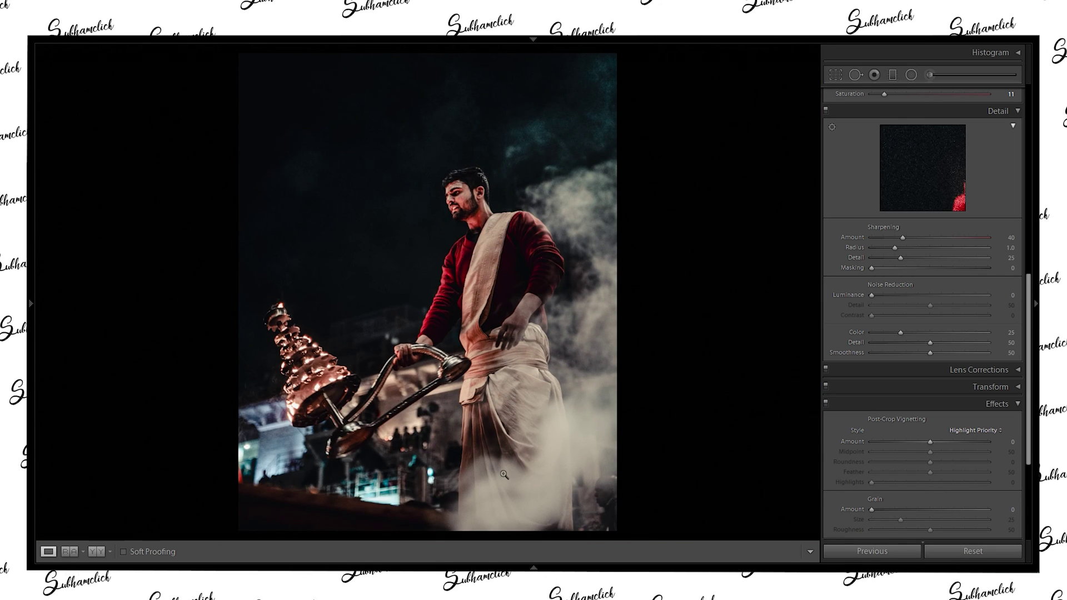
pyautogui.click(421, 222)
pyautogui.moveTo(624, 207); pyautogui.dragTo(544, 348)
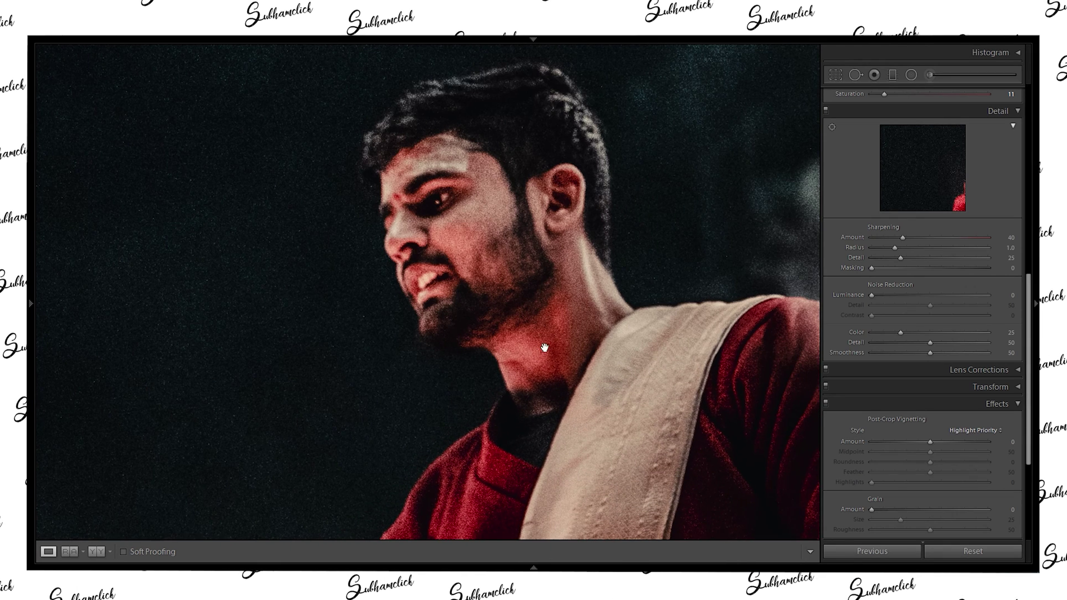
# Apply Luminance noise reduction of 22 and return to the whole-portrait view.
pyautogui.click(997, 295)
pyautogui.write('22')
pyautogui.press('Return')
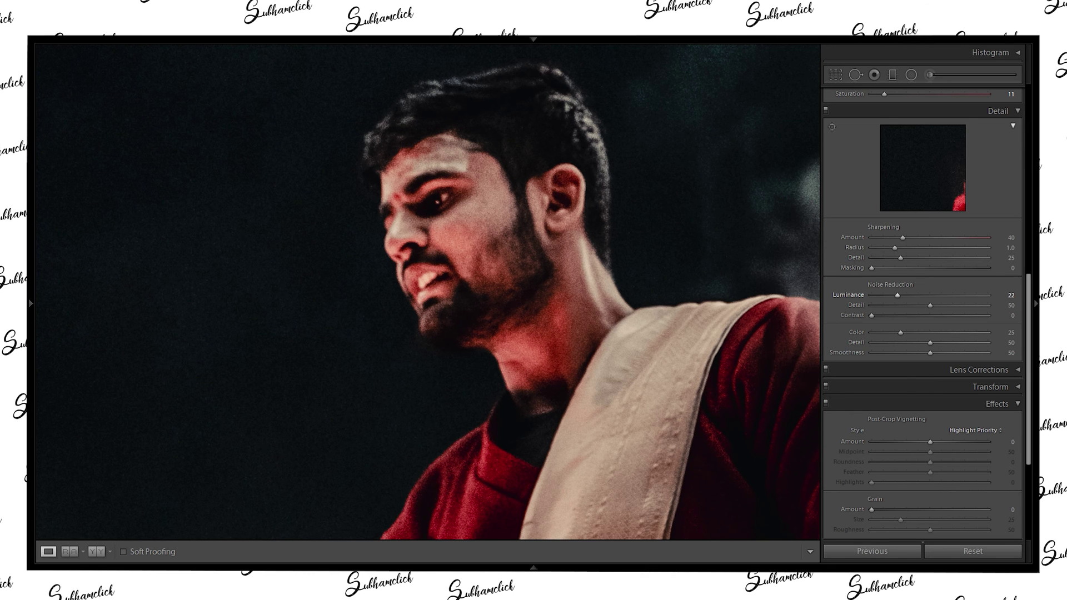
pyautogui.click(491, 318)
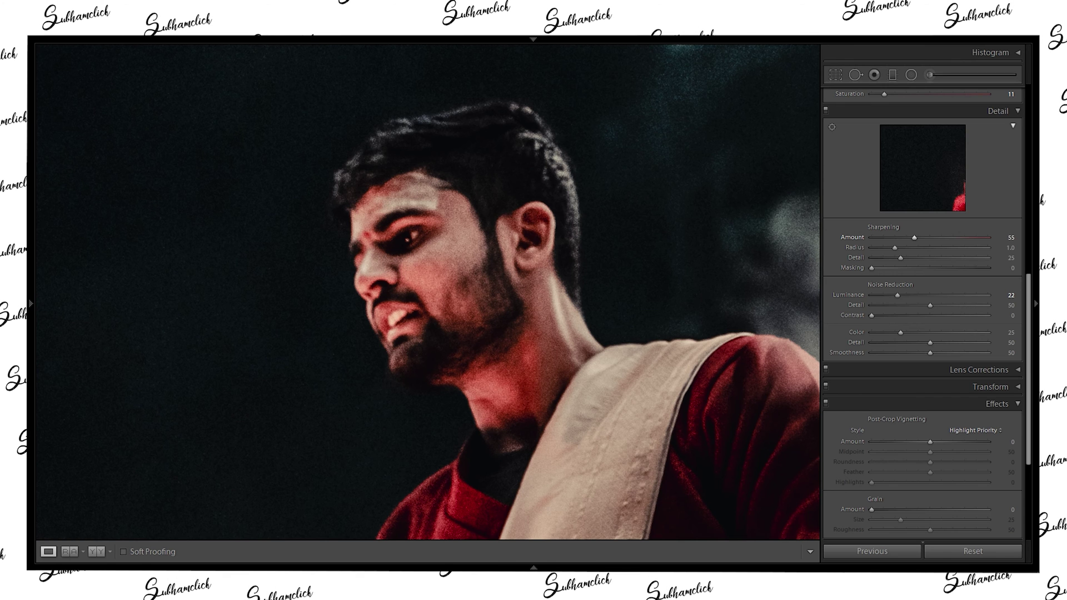
pyautogui.click(552, 317)
pyautogui.scroll(4, 827, 261)
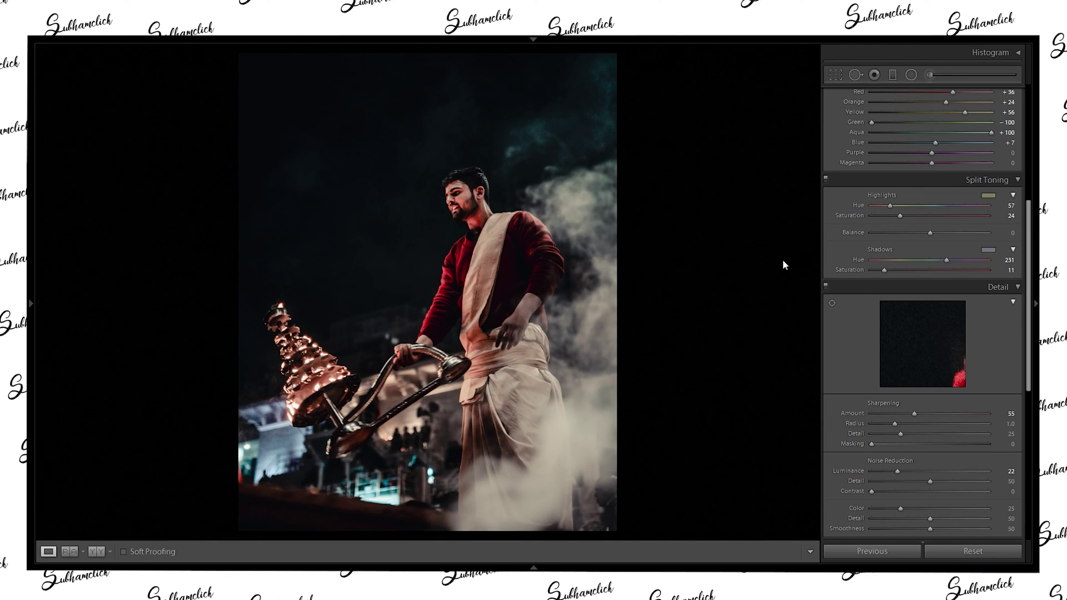
# Toggle Split Toning off and on repeatedly to compare the photo with and without it.
pyautogui.click(825, 178)
pyautogui.click(825, 179)
pyautogui.click(825, 179)
pyautogui.click(825, 178)
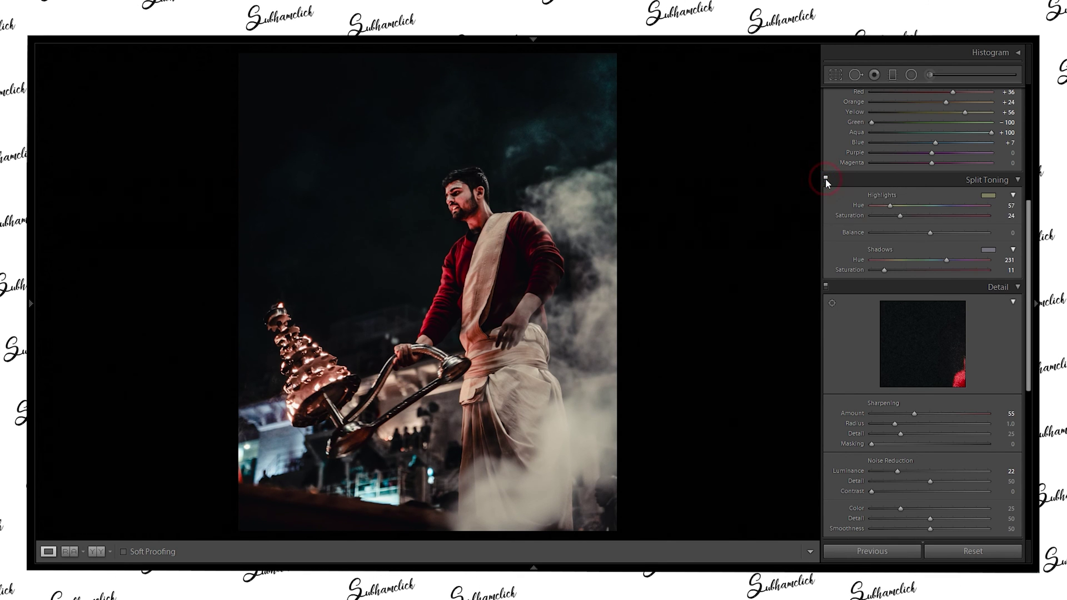
pyautogui.click(825, 179)
pyautogui.click(825, 179)
pyautogui.click(825, 178)
pyautogui.click(826, 180)
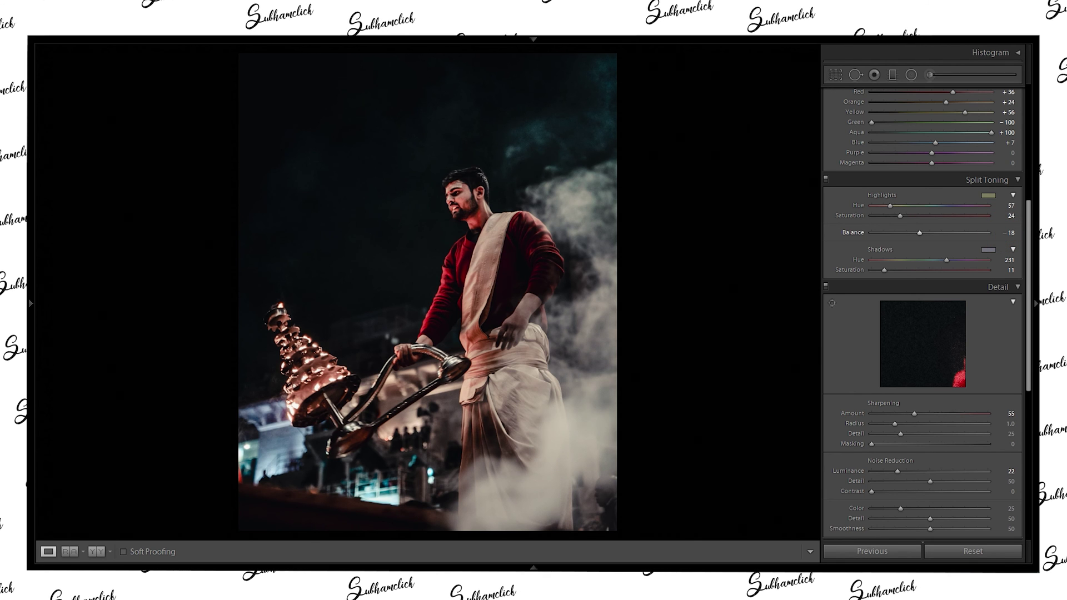
# Set the Split Toning Balance to +100, fully toward the highlights.
pyautogui.moveTo(918, 233); pyautogui.dragTo(871, 233)
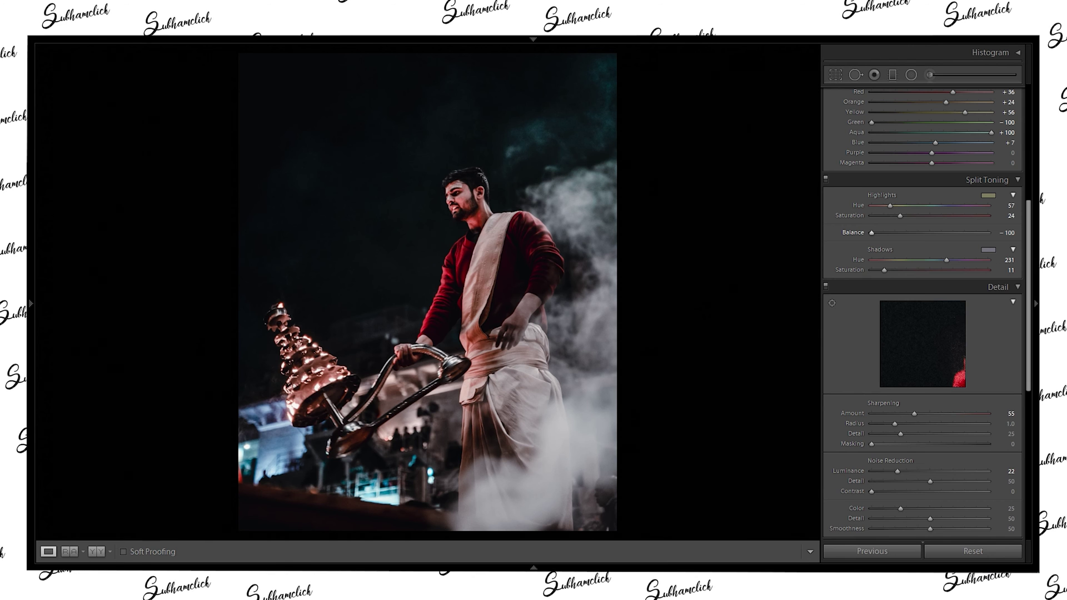
pyautogui.moveTo(871, 233); pyautogui.dragTo(886, 233)
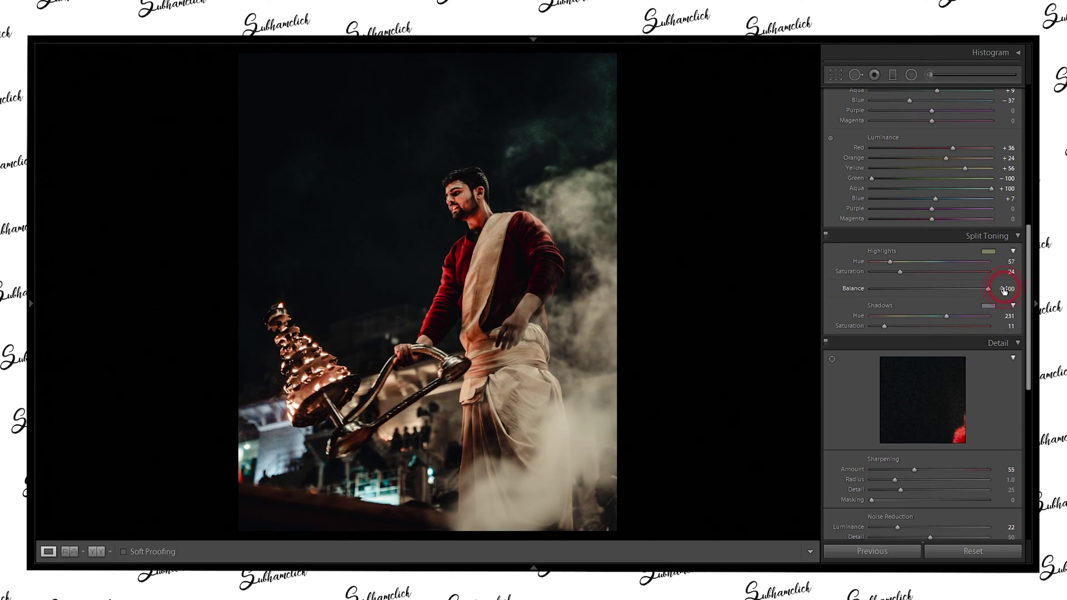
pyautogui.moveTo(1005, 290); pyautogui.dragTo(1007, 290)
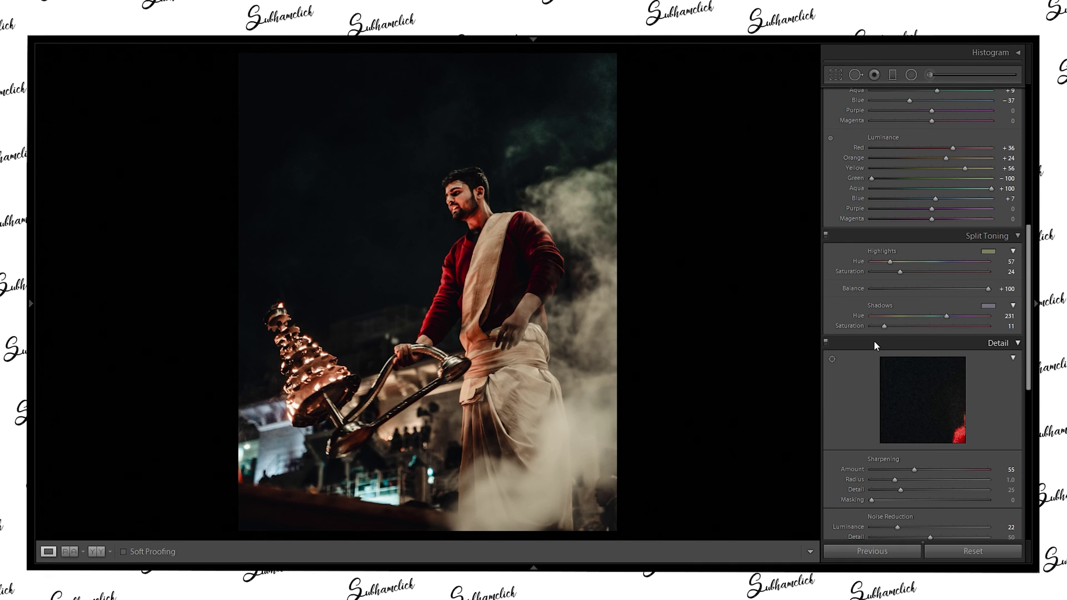
# Add a −23 post-crop vignette and view Before/After side by side full screen.
pyautogui.scroll(-3, 846, 322)
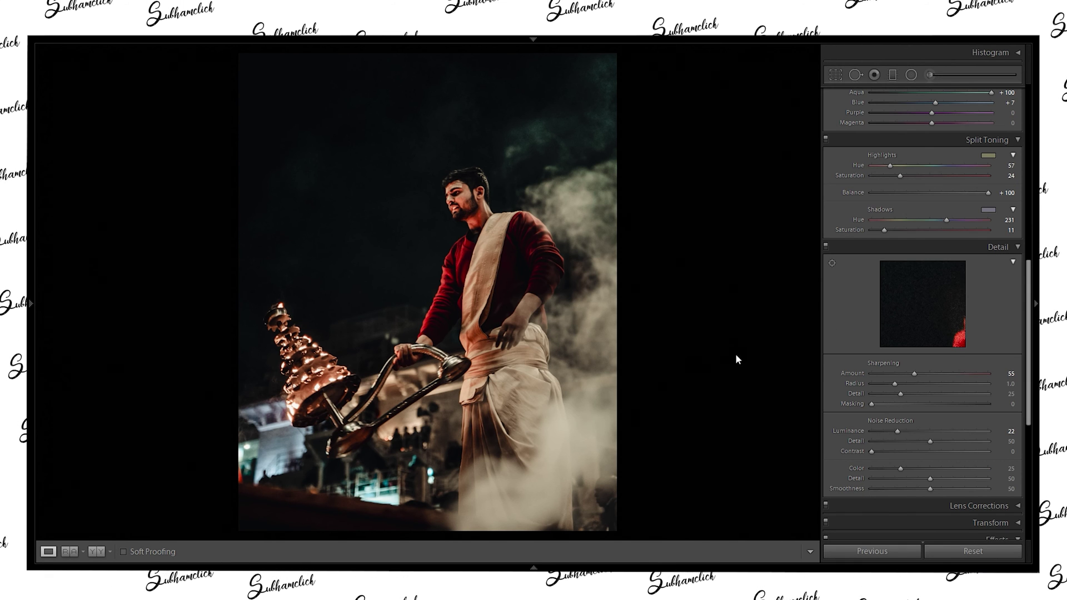
pyautogui.scroll(-9, 866, 330)
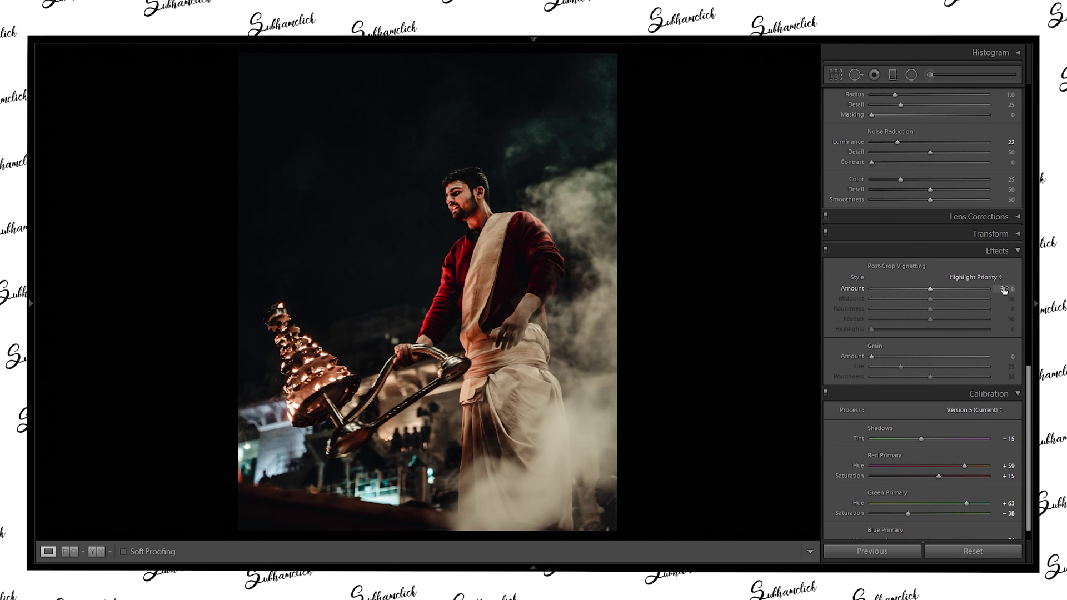
pyautogui.click(1003, 285)
pyautogui.moveTo(1003, 286); pyautogui.dragTo(990, 287)
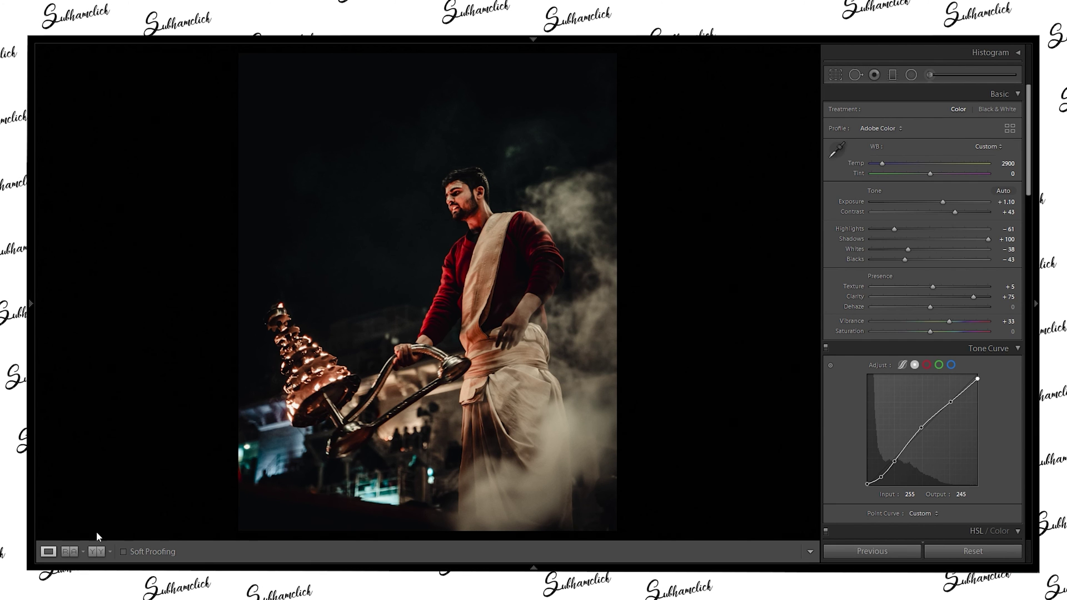
pyautogui.click(96, 551)
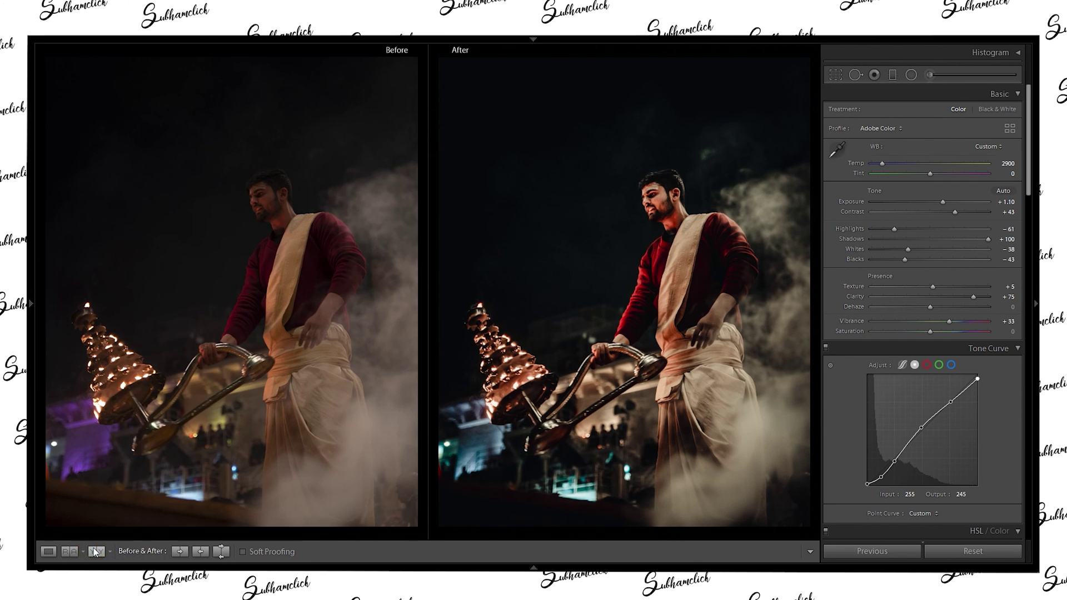
pyautogui.press('f')
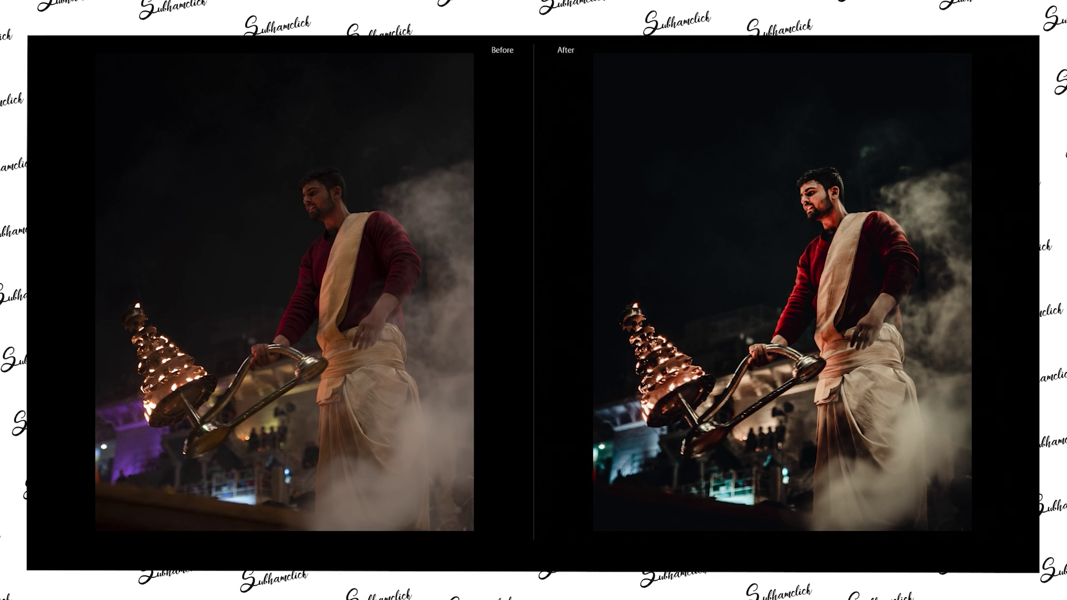